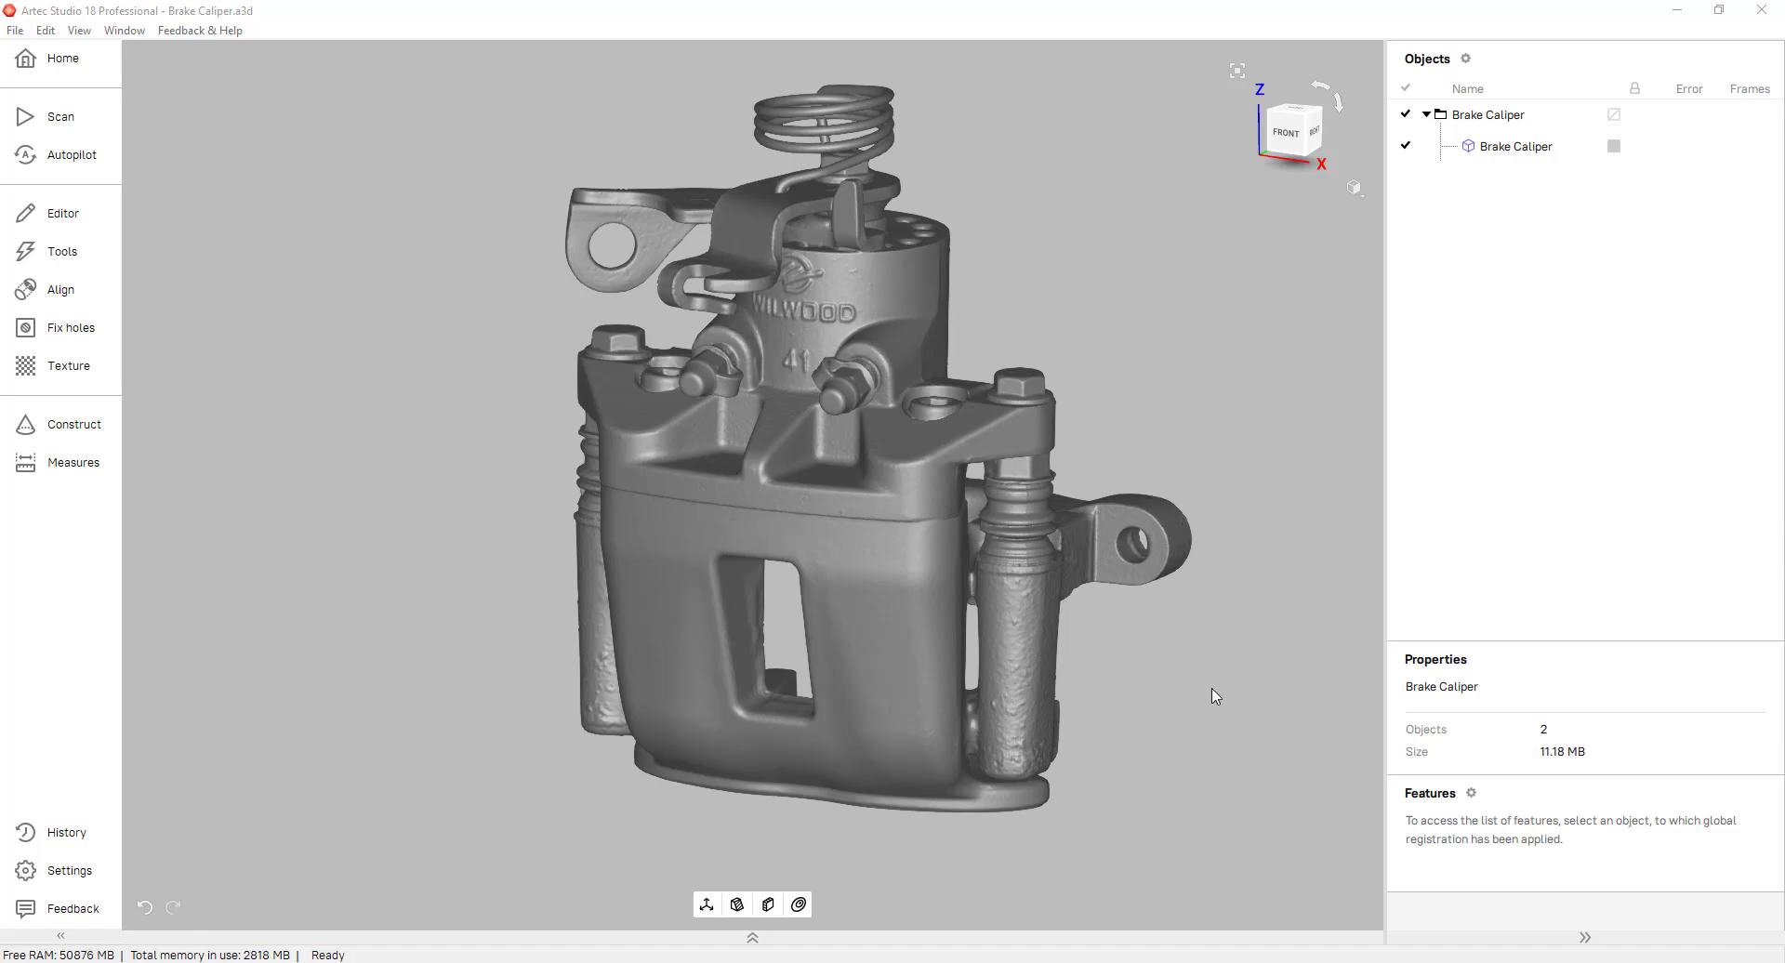
- Orbit the caliper to see its back and right side, then zoom in on the front face's window opening
{"action": "left_click_drag", "start_coordinate": [1218, 609], "coordinate": [931, 581]}
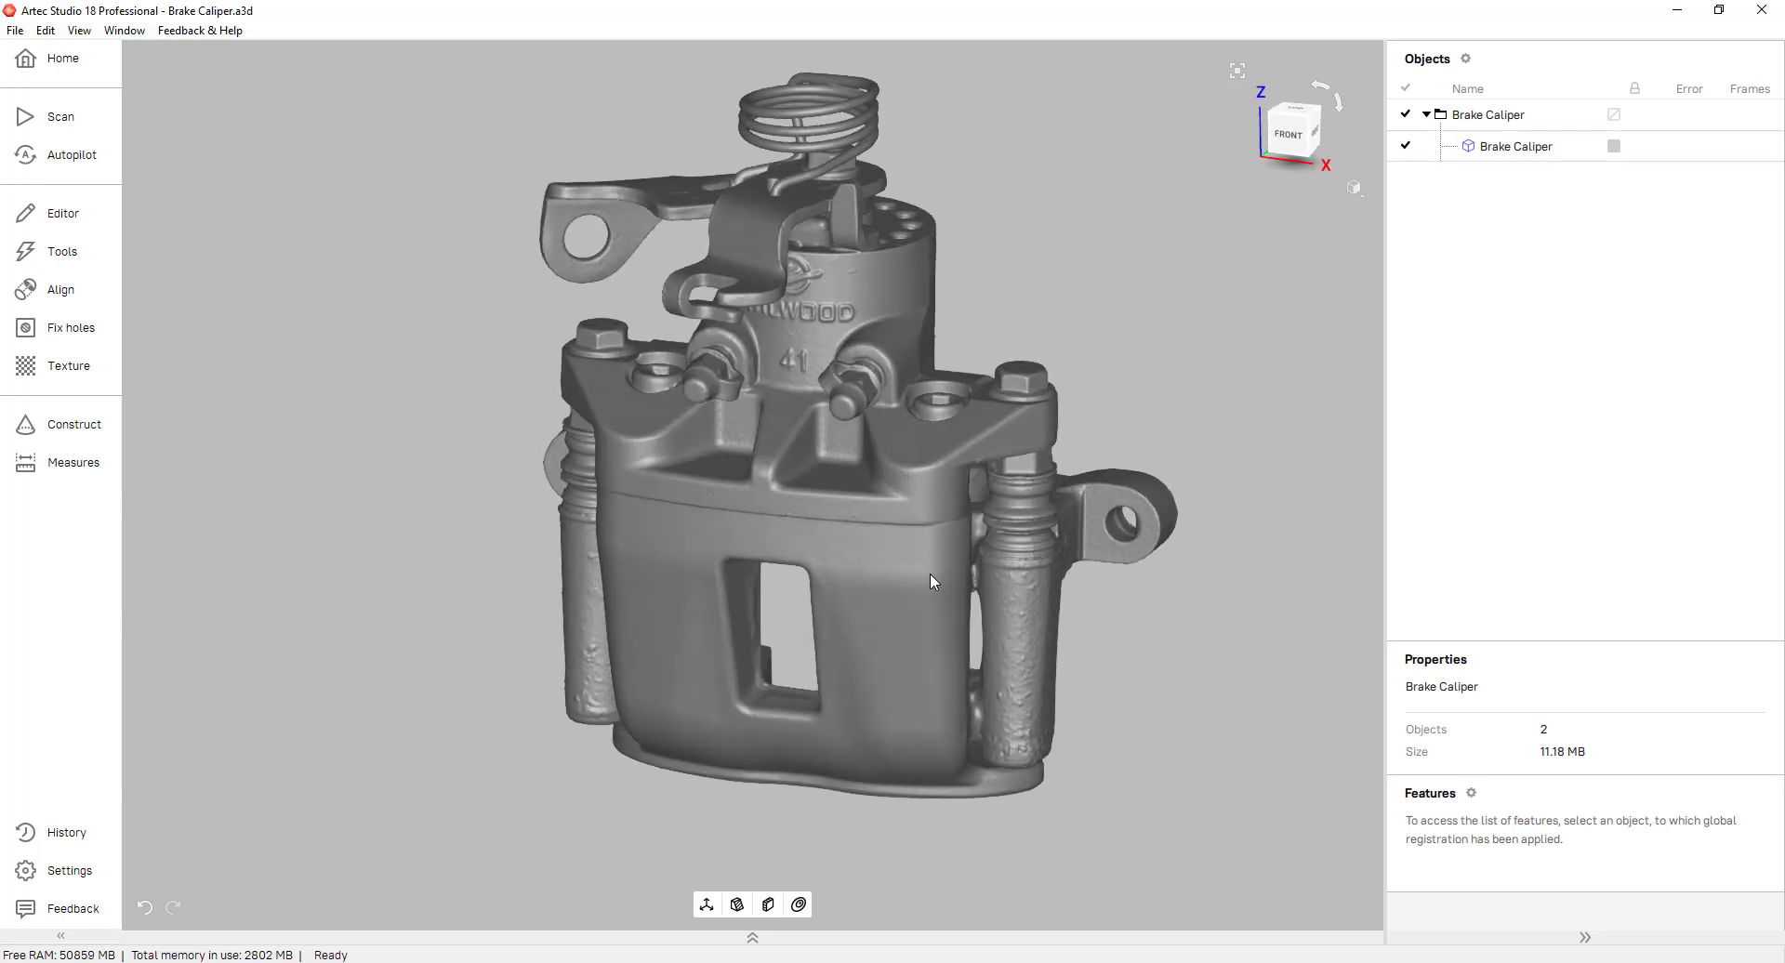
{"action": "left_click_drag", "start_coordinate": [1327, 641], "coordinate": [583, 667]}
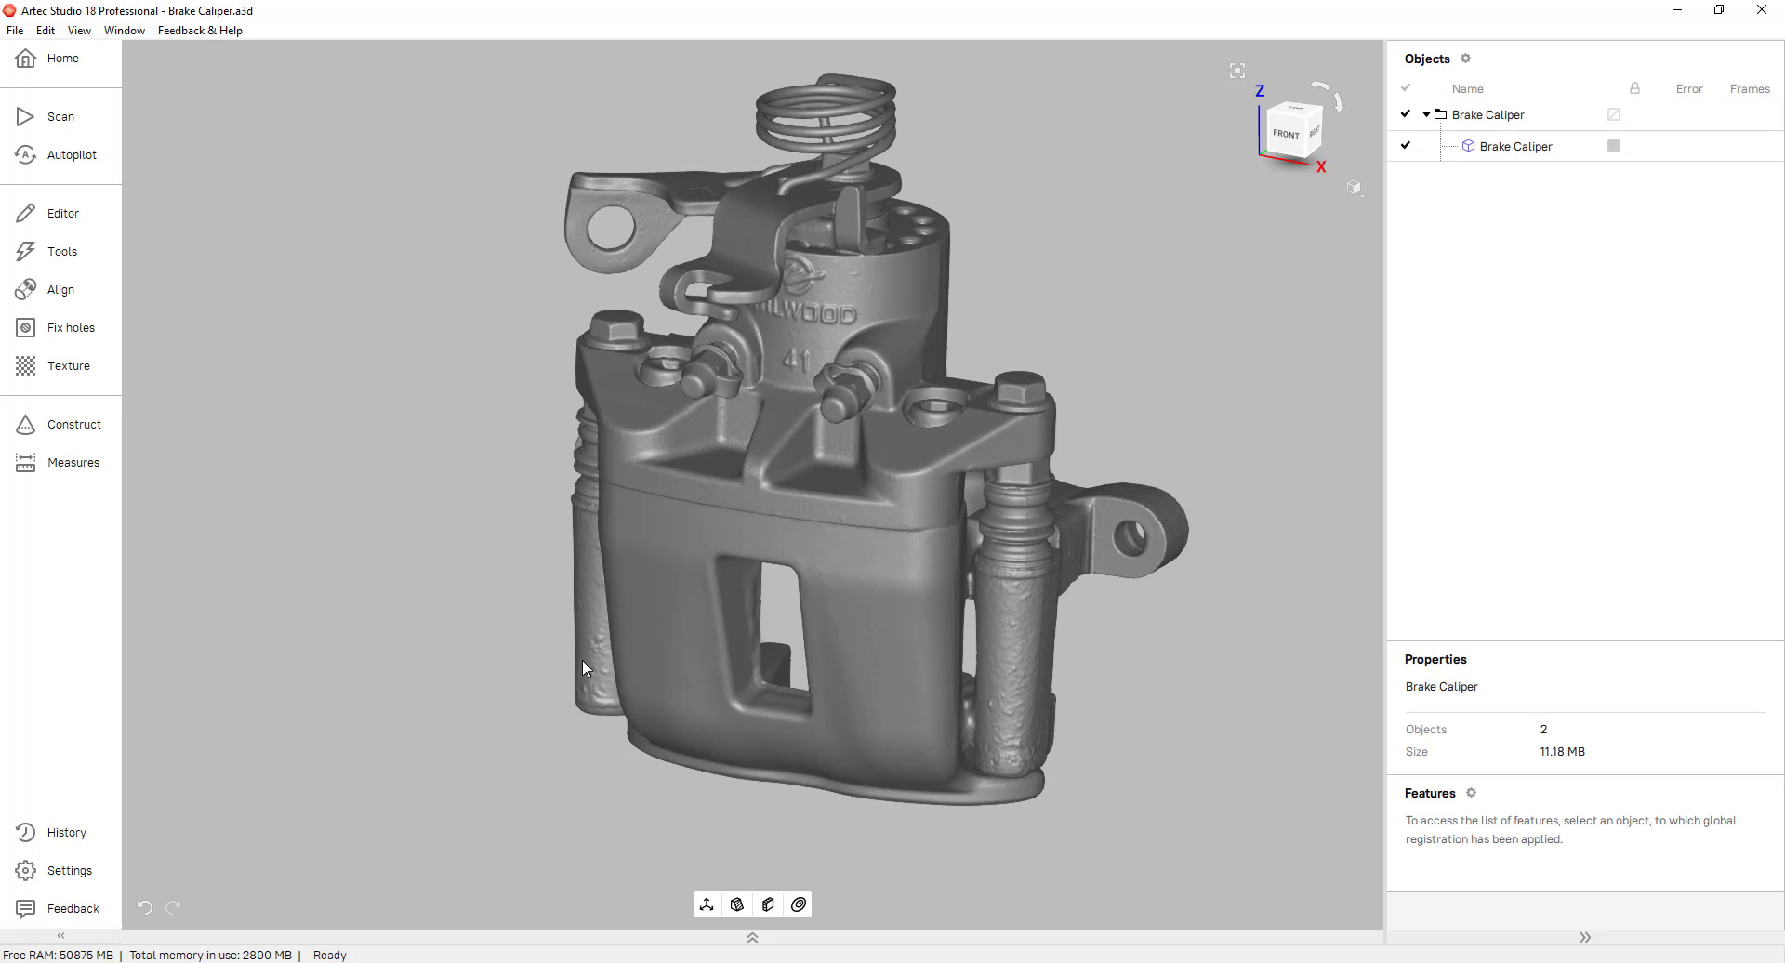
{"action": "scroll", "coordinate": [753, 762], "scroll_direction": "up", "scroll_amount": 5}
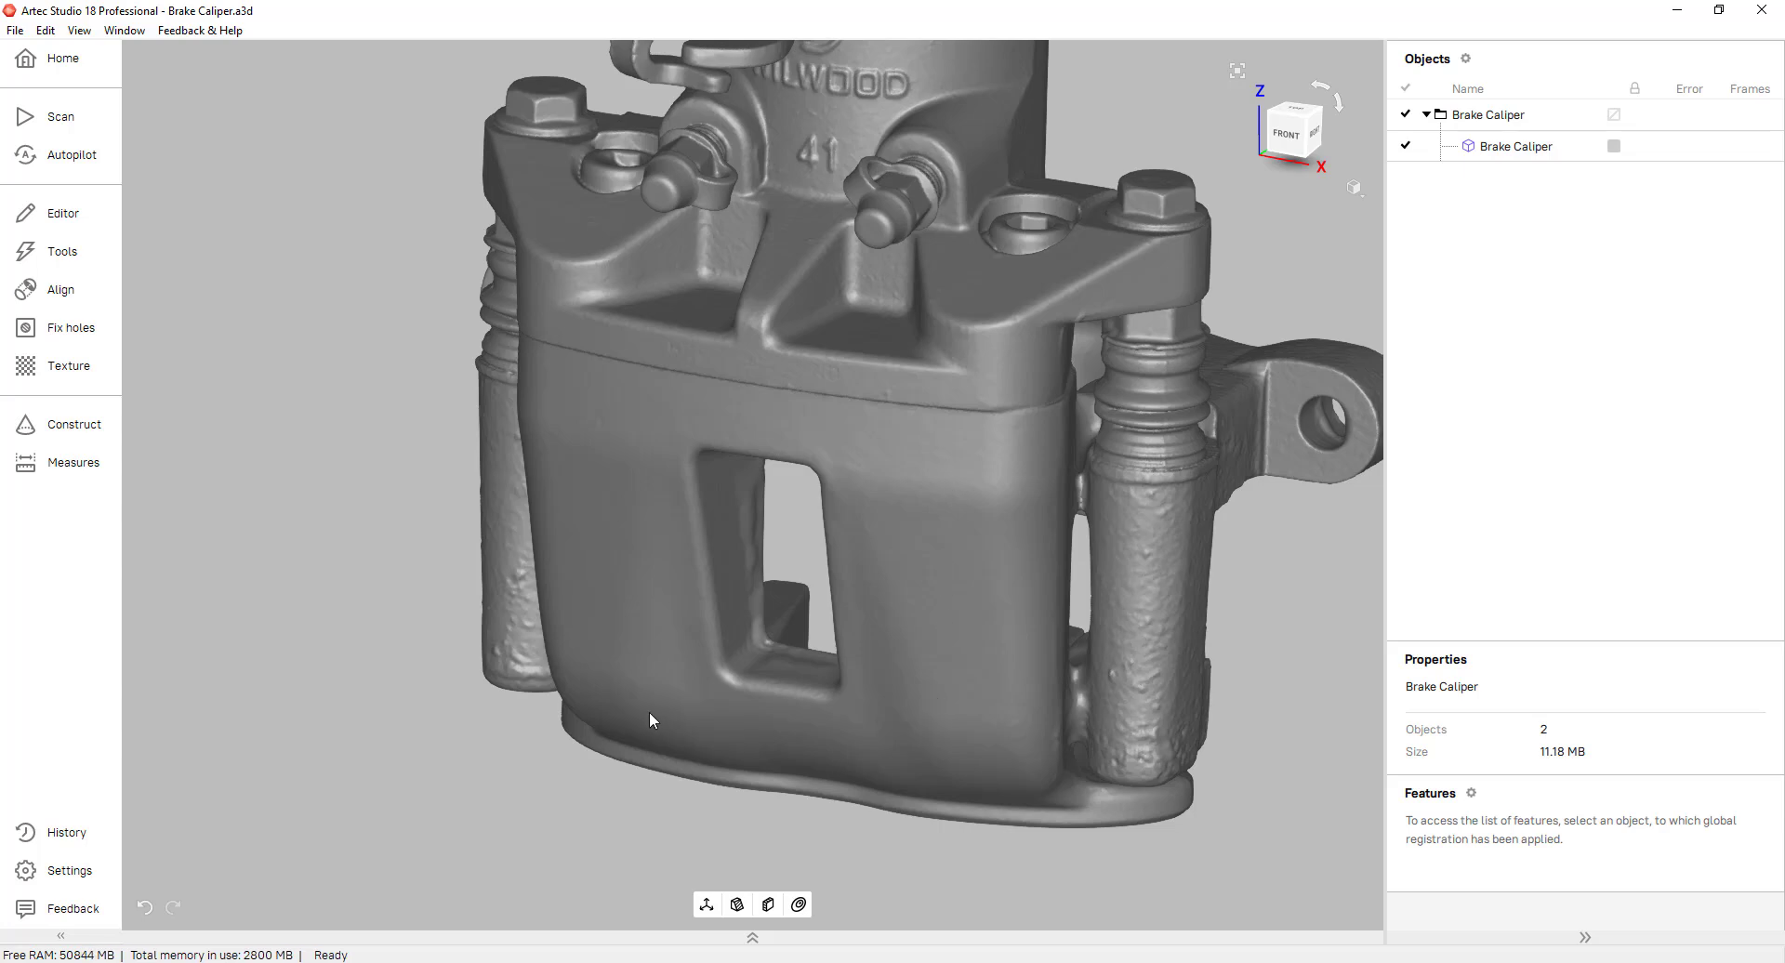
- Choose a Freeform surface fit and brush a closed loop around the window opening
{"action": "left_click", "coordinate": [76, 429]}
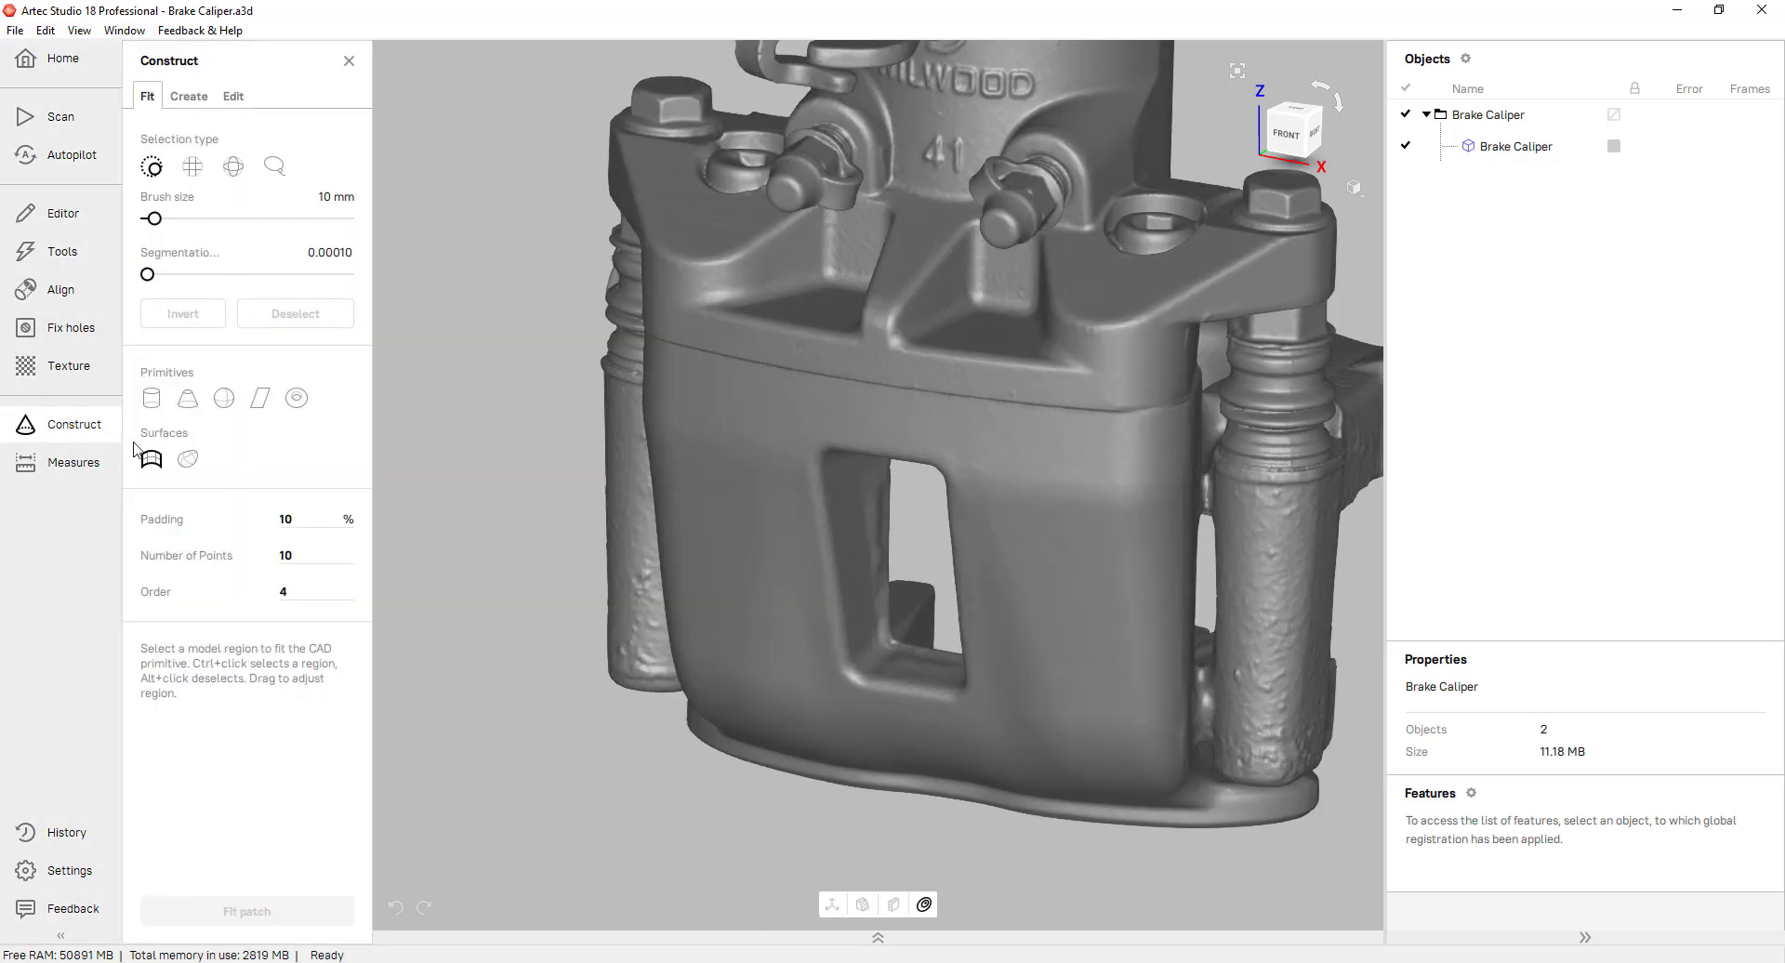
{"action": "left_click", "coordinate": [151, 460]}
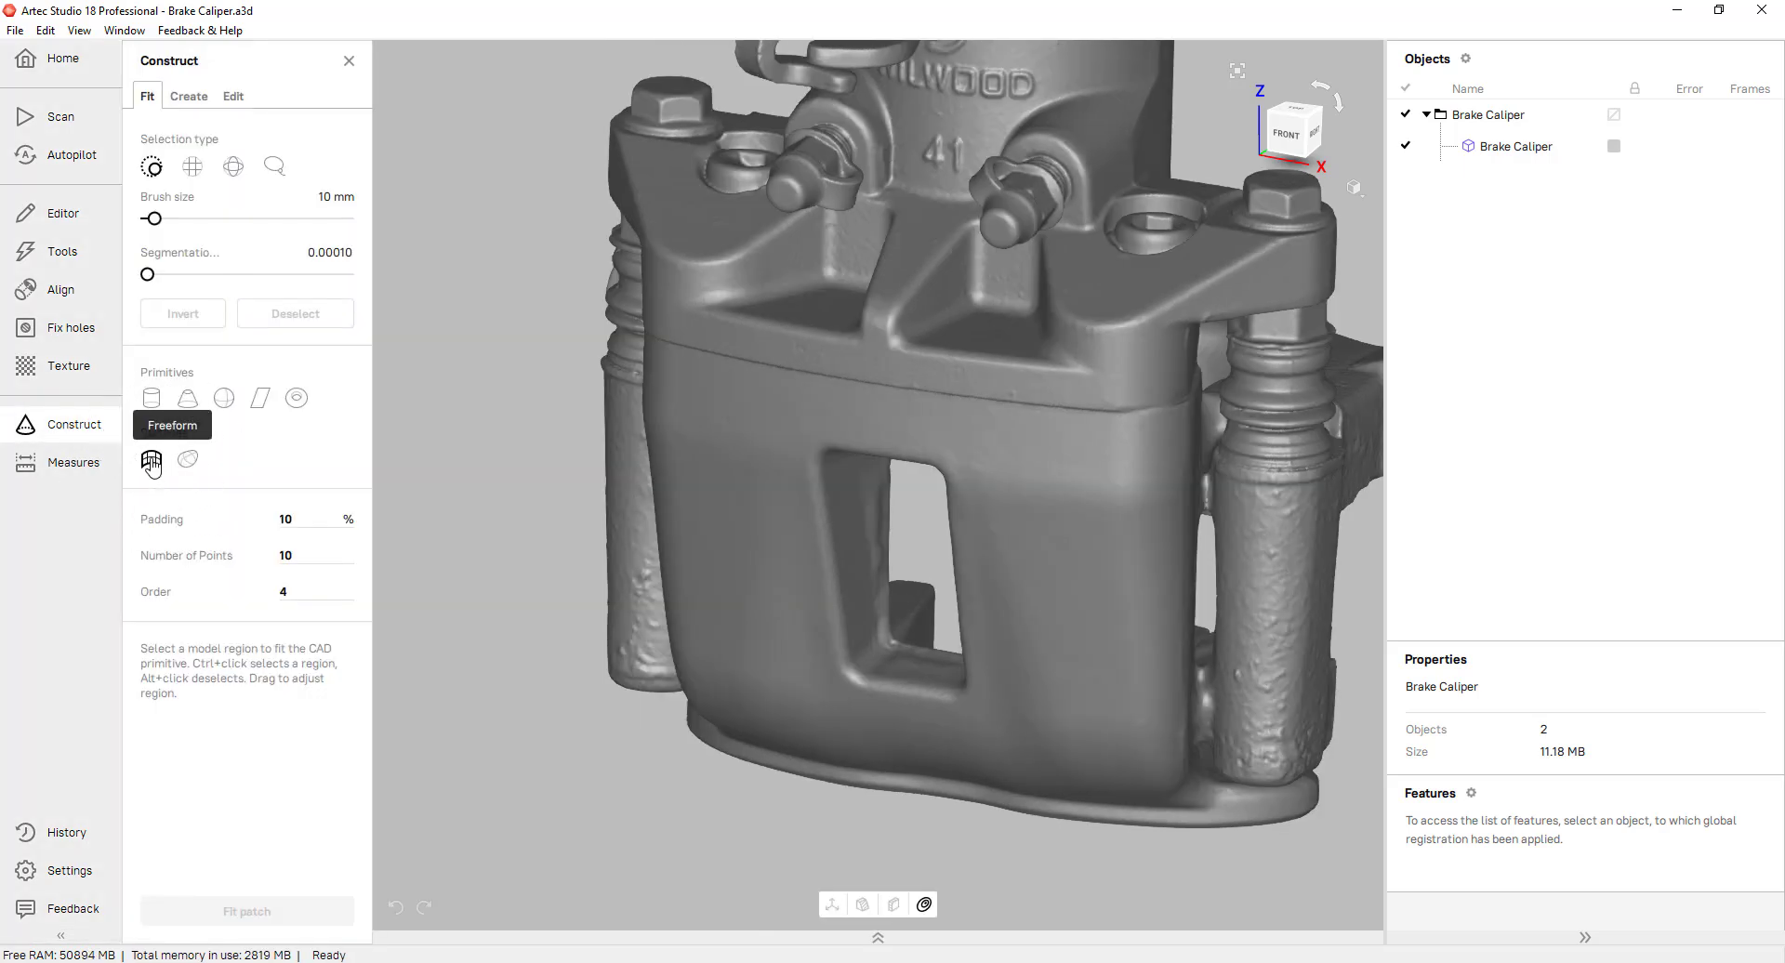
{"action": "left_click_drag", "start_coordinate": [1034, 695], "coordinate": [1042, 522]}
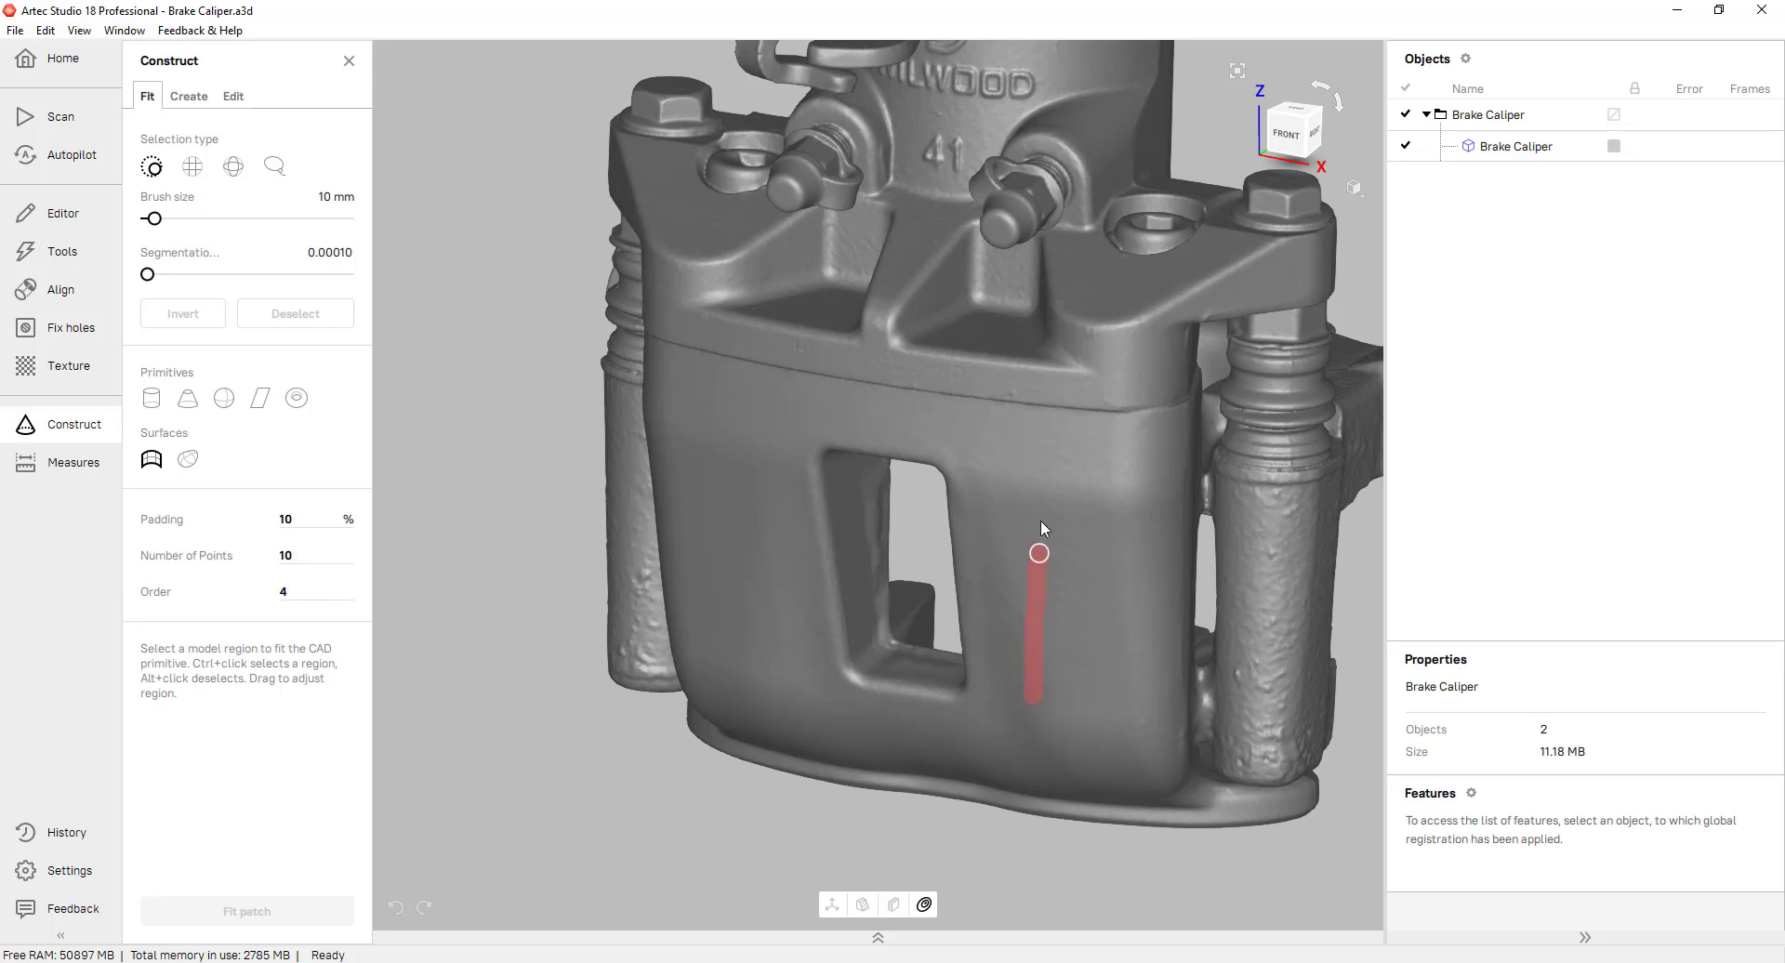
{"action": "mouse_move", "coordinate": [970, 442]}
{"action": "left_mouse_down"}
{"action": "mouse_move", "coordinate": [850, 421]}
{"action": "mouse_move", "coordinate": [771, 429]}
{"action": "left_mouse_up"}
{"action": "mouse_move", "coordinate": [769, 667]}
{"action": "left_mouse_down"}
{"action": "mouse_move", "coordinate": [894, 745]}
{"action": "mouse_move", "coordinate": [1026, 684]}
{"action": "left_mouse_up"}
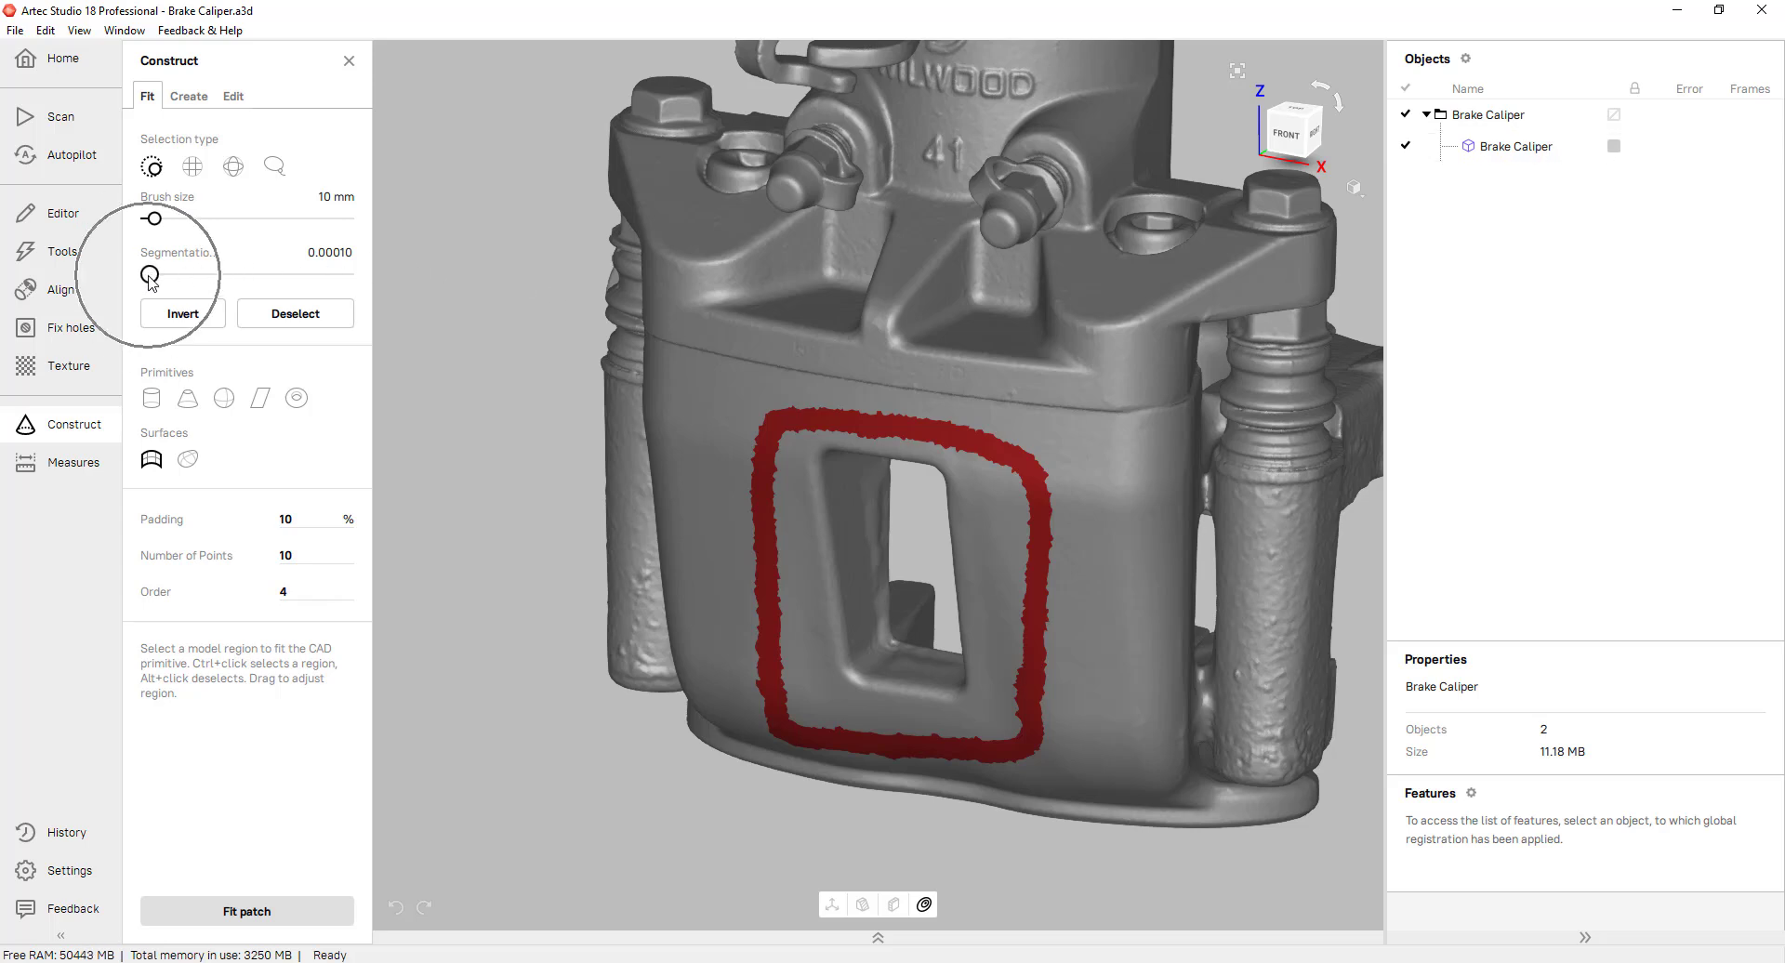
- Raise Segmentation to 0.34855 and paint the remaining front face into the selection
{"action": "left_click_drag", "start_coordinate": [149, 278], "coordinate": [227, 284]}
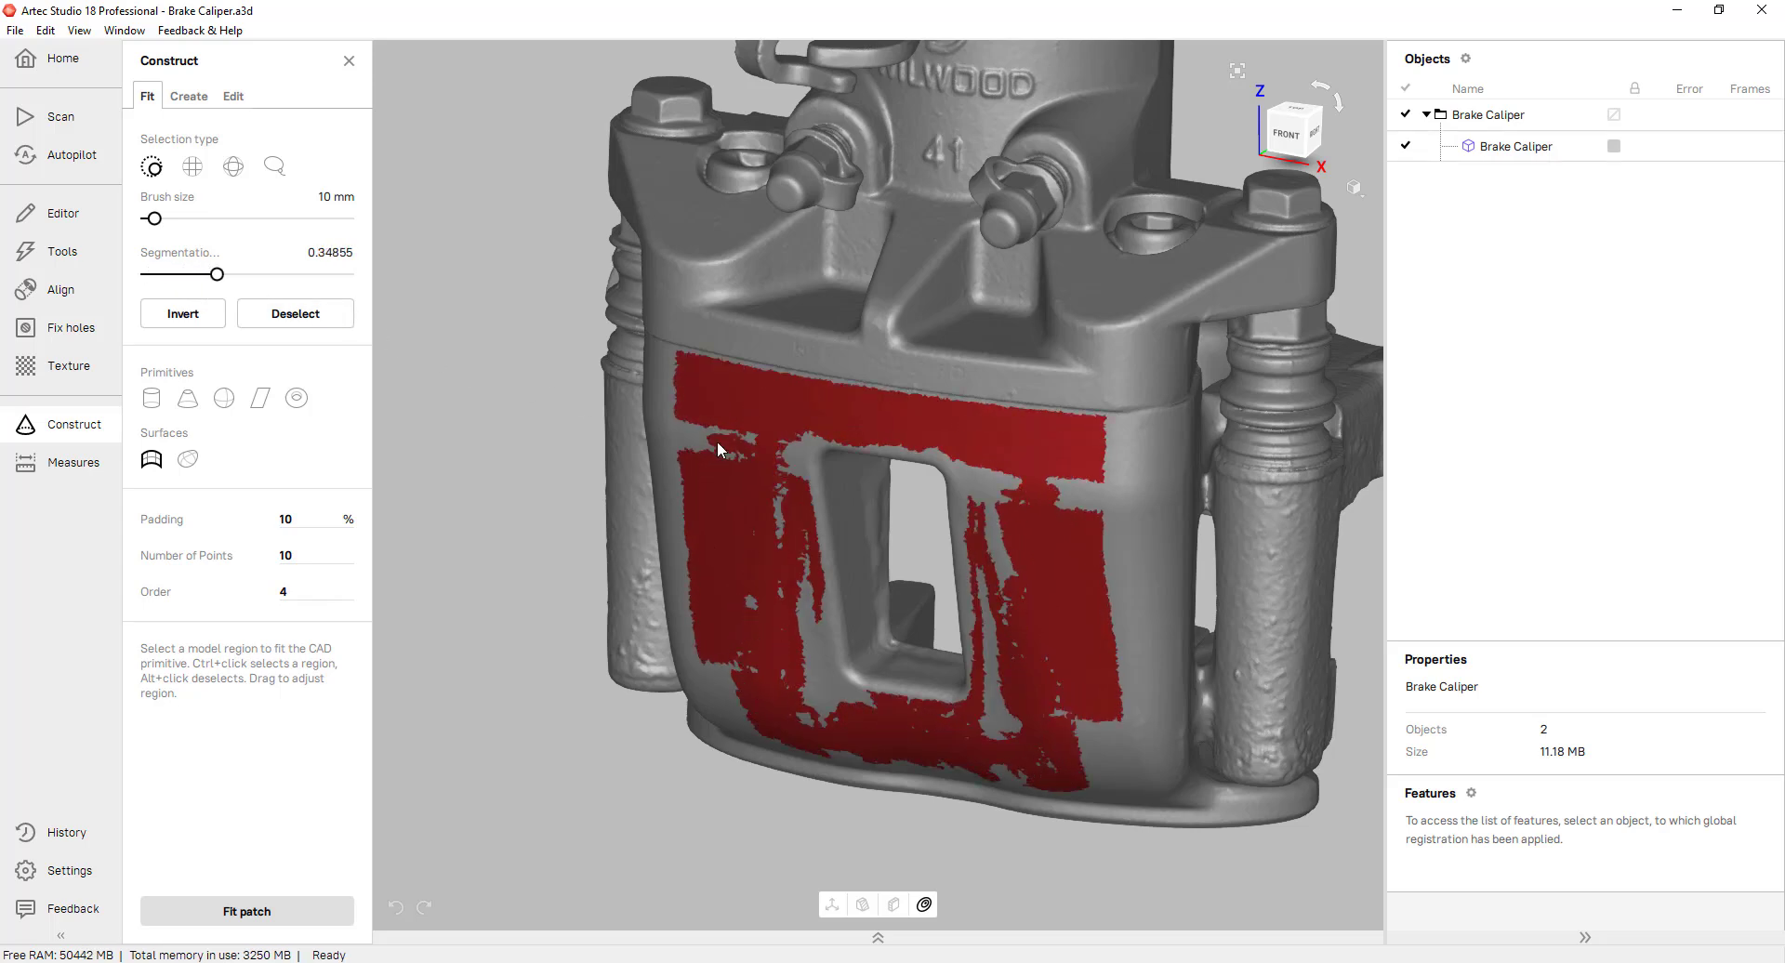
{"action": "mouse_move", "coordinate": [712, 429]}
{"action": "left_mouse_down"}
{"action": "mouse_move", "coordinate": [702, 468]}
{"action": "mouse_move", "coordinate": [748, 713]}
{"action": "mouse_move", "coordinate": [821, 710]}
{"action": "mouse_move", "coordinate": [1058, 598]}
{"action": "left_mouse_up"}
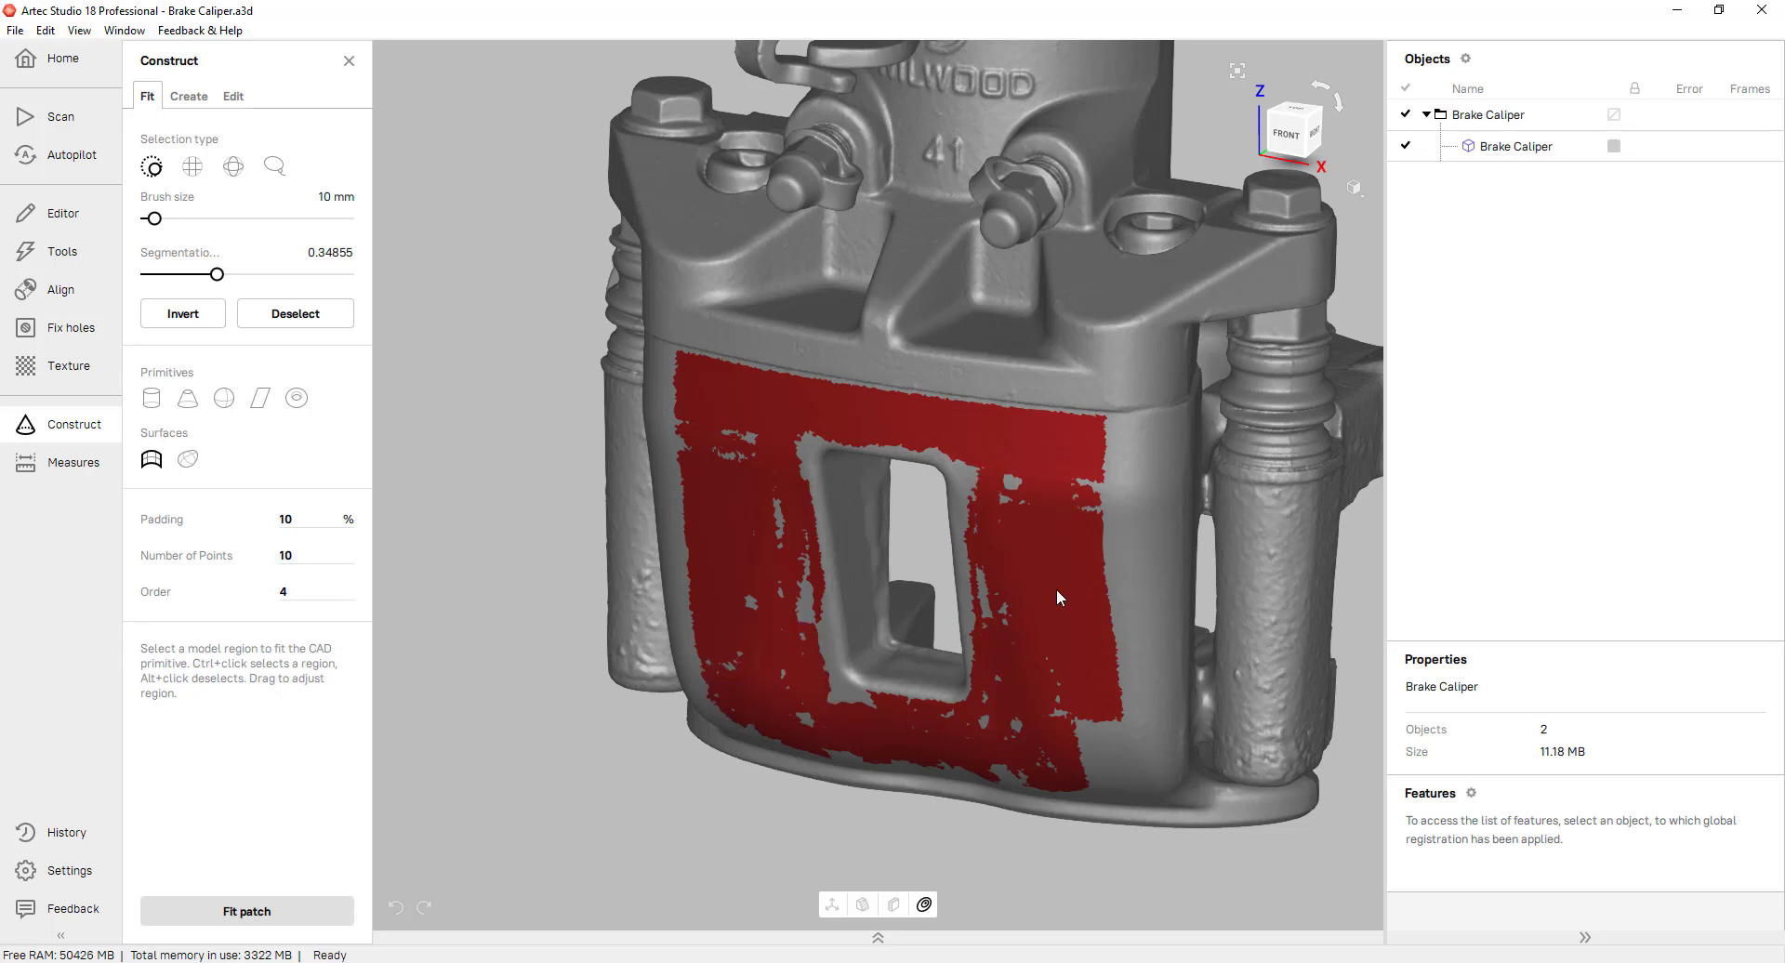
{"action": "left_click_drag", "start_coordinate": [1085, 705], "coordinate": [1092, 750]}
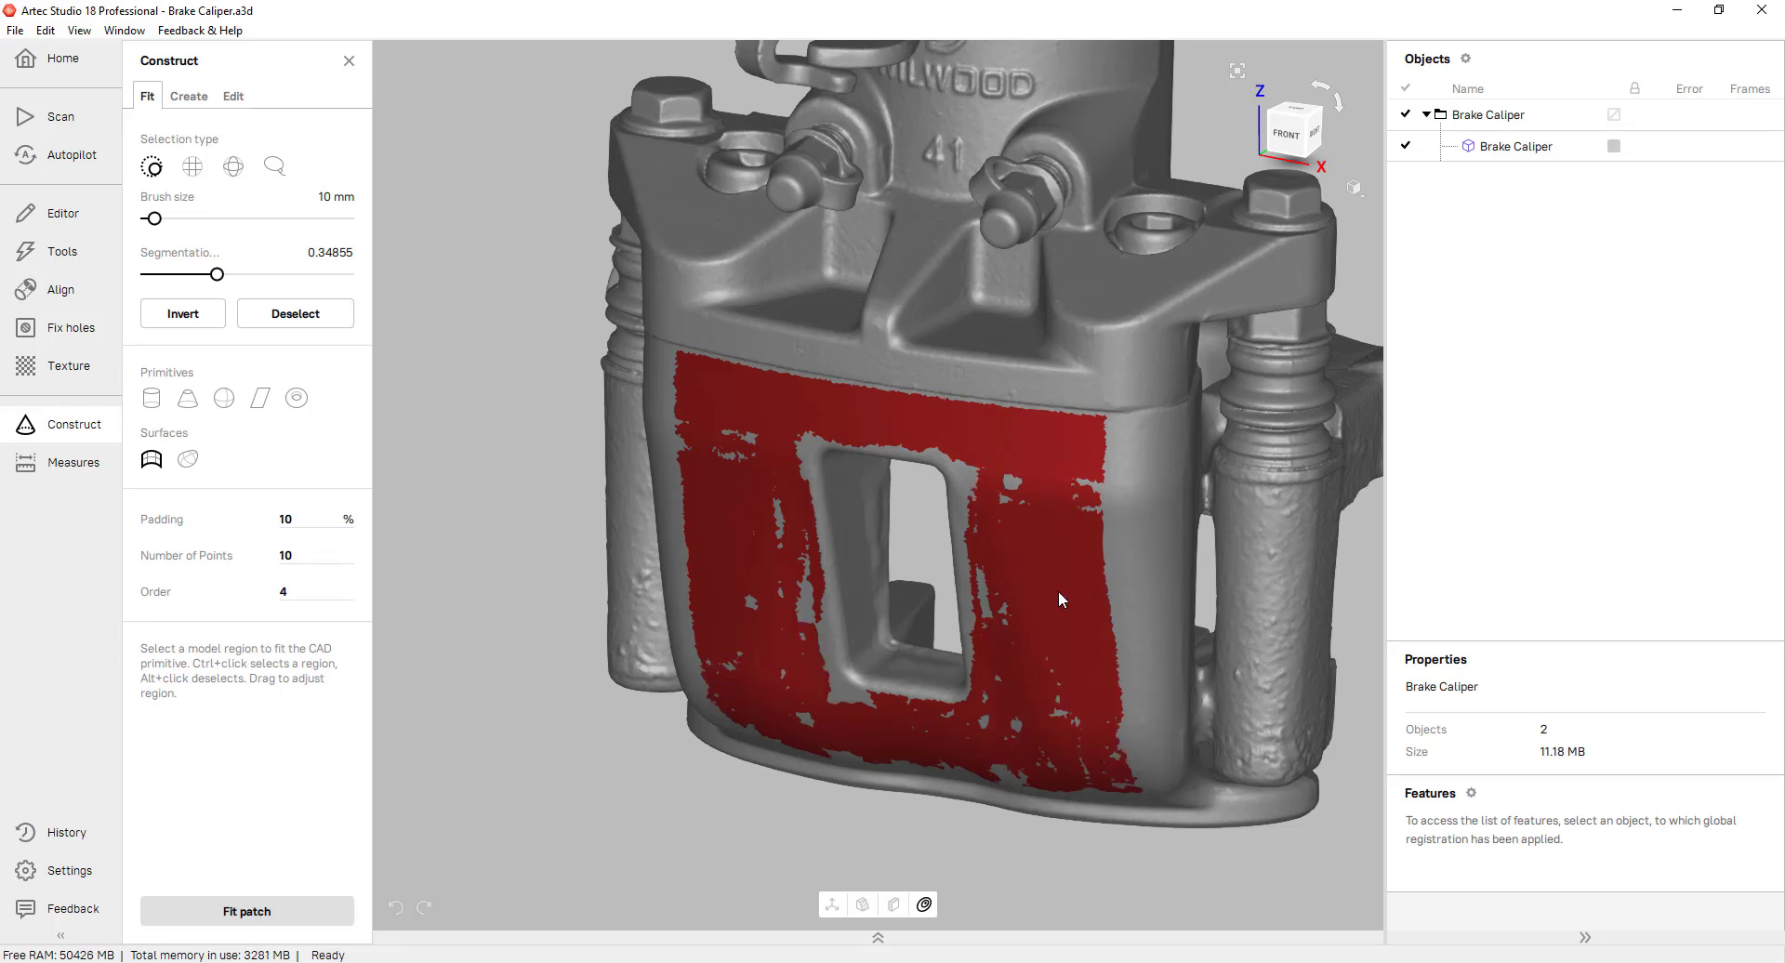
- Fit the Freeform 1 patch and inspect it alone with the caliper mesh hidden
{"action": "left_click", "coordinate": [278, 912]}
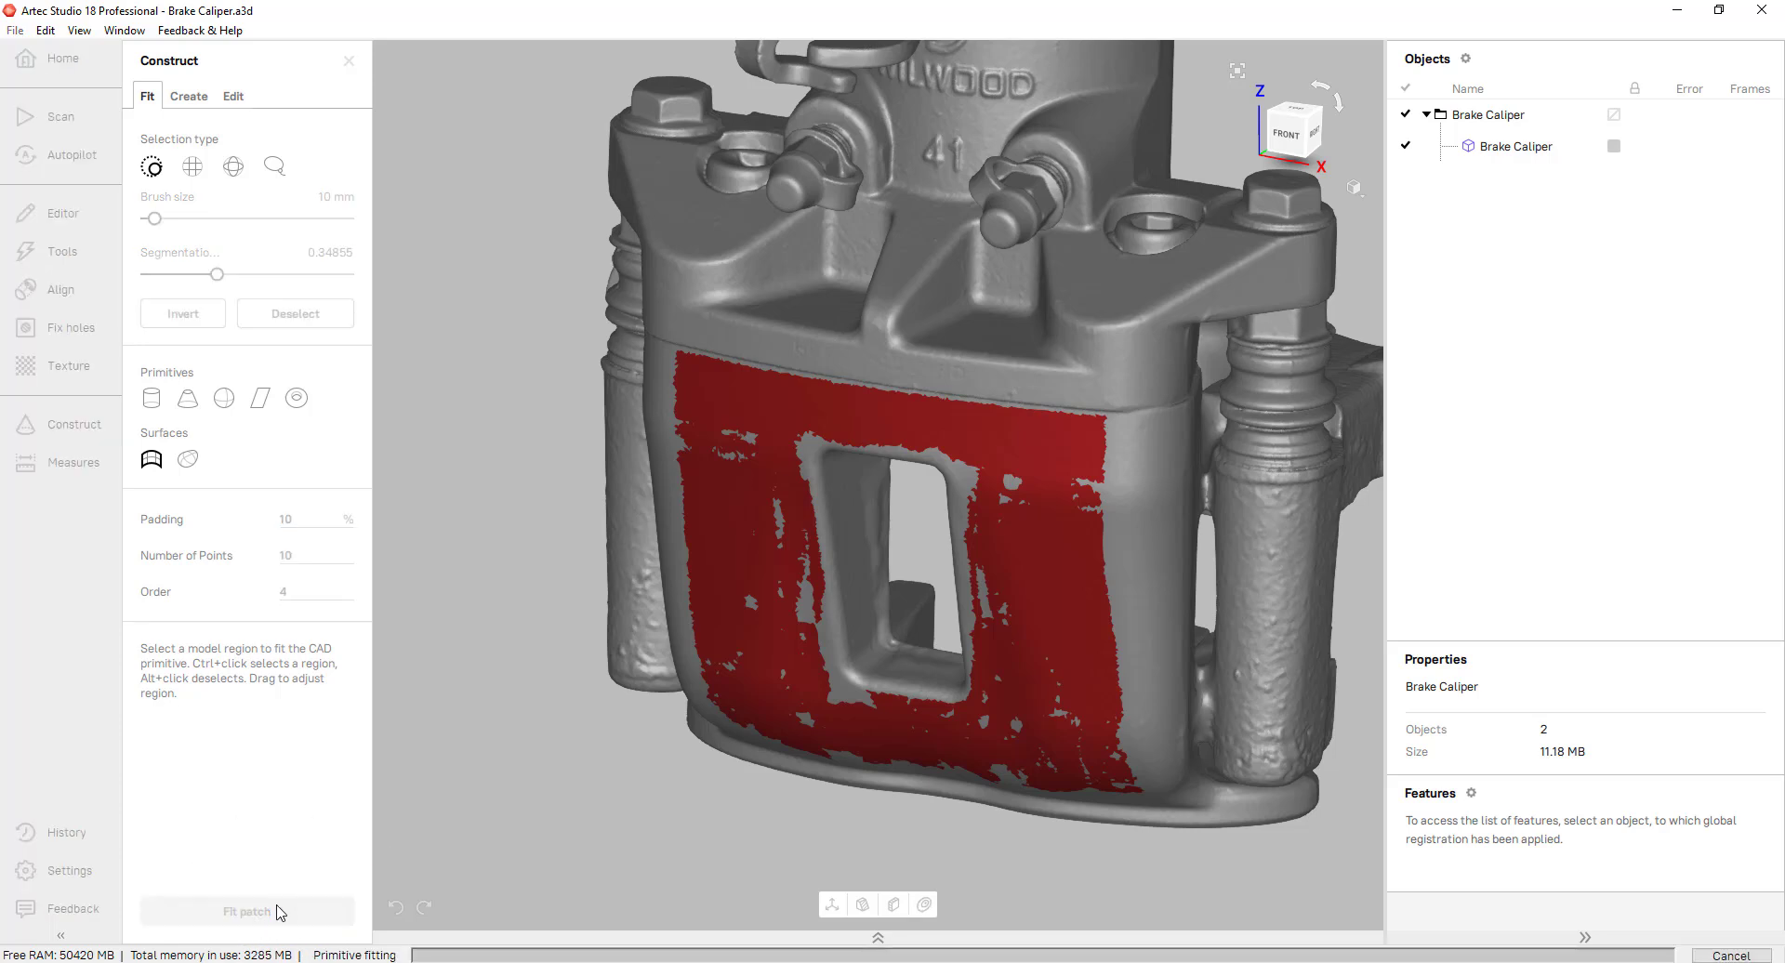
{"action": "left_click", "coordinate": [1406, 146]}
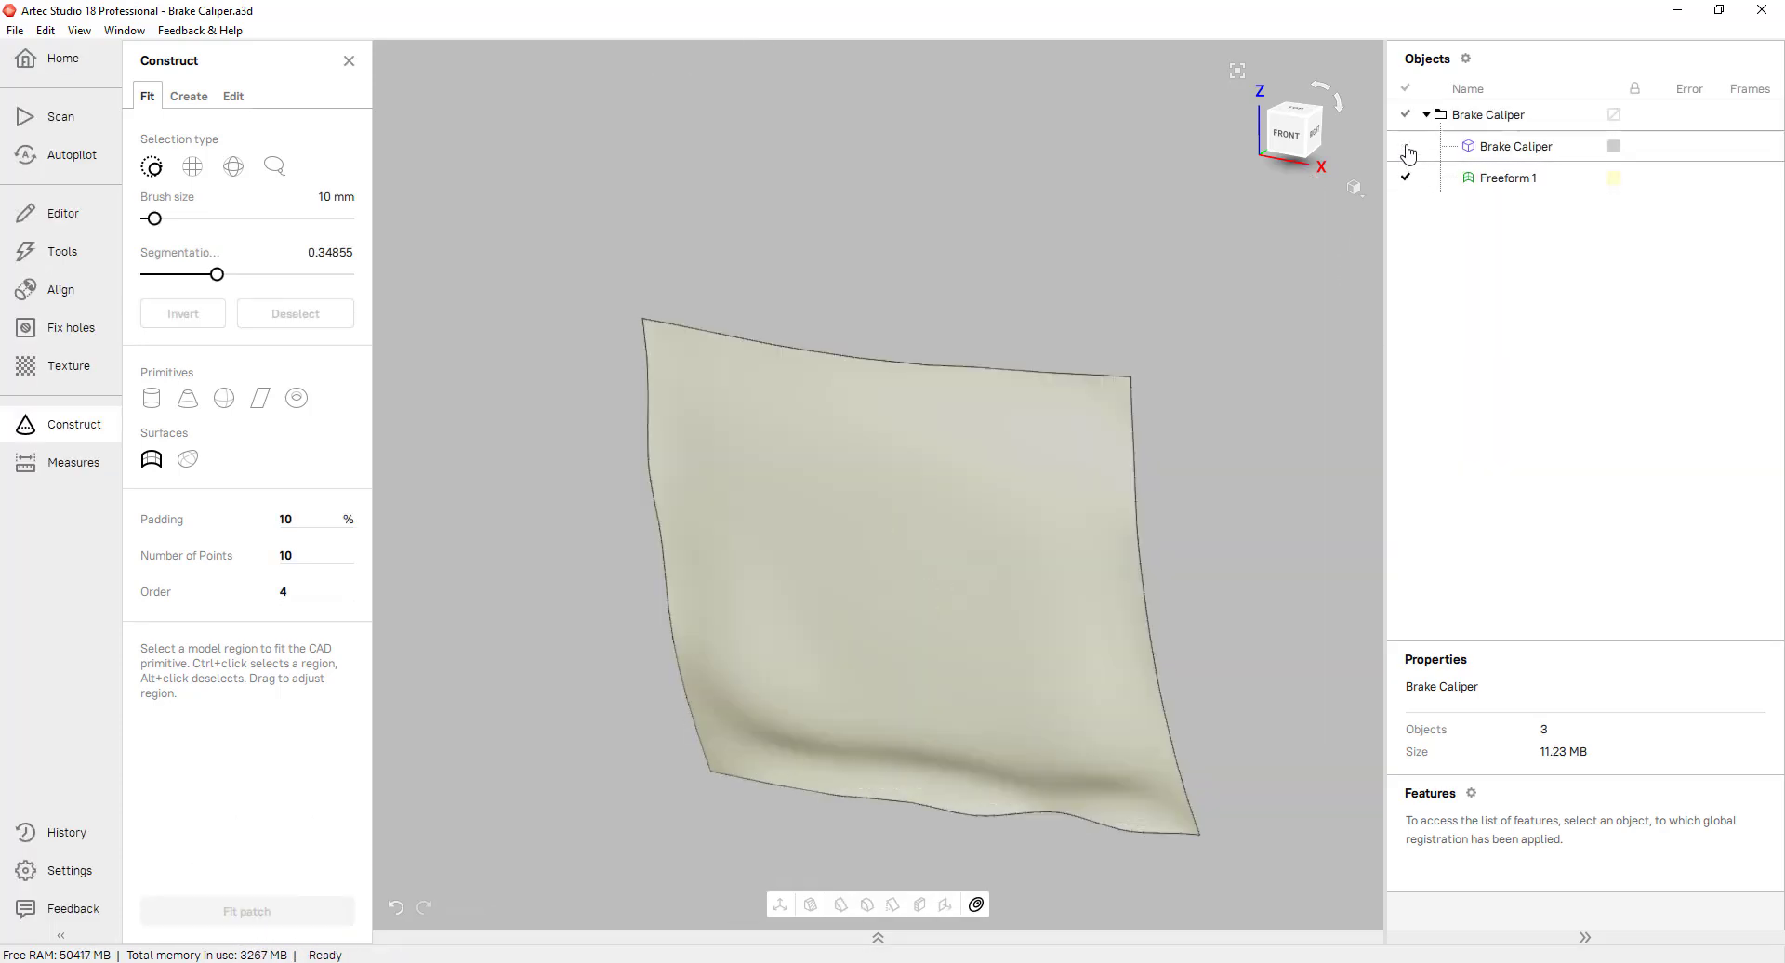
{"action": "left_click_drag", "start_coordinate": [1173, 567], "coordinate": [1373, 226]}
- Hide Freeform 1 and show only the Brake Caliper mesh again
{"action": "left_click", "coordinate": [1406, 178]}
{"action": "left_click", "coordinate": [1406, 146]}
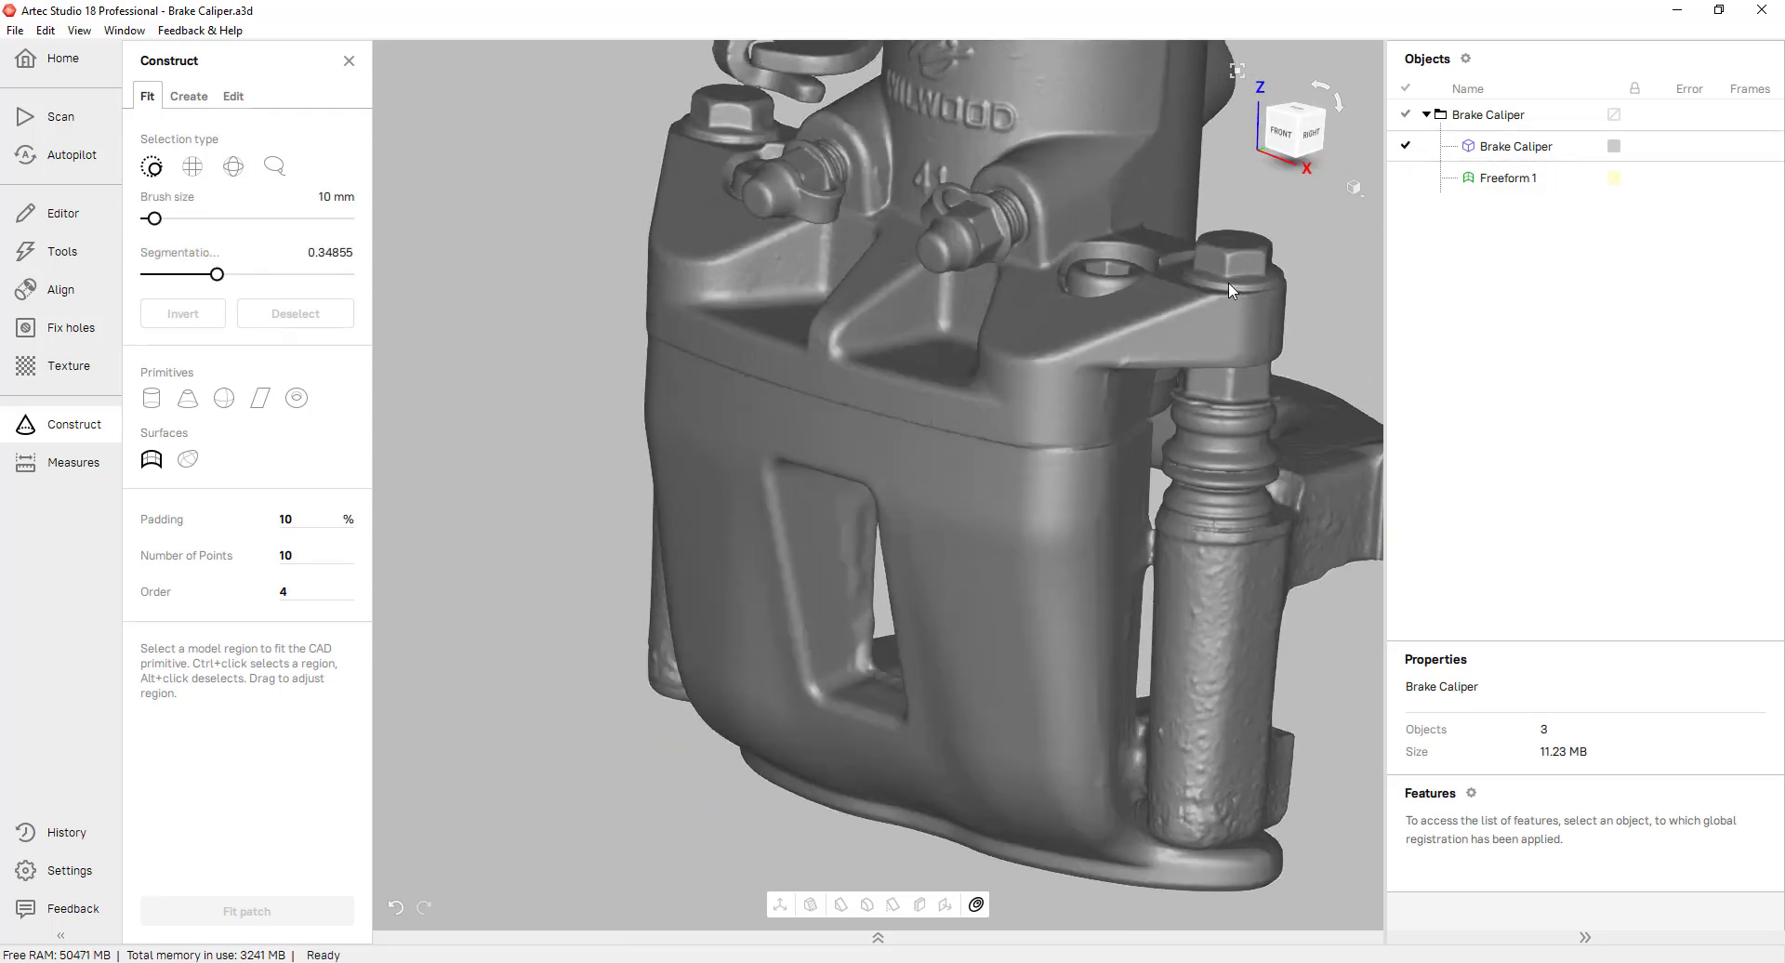
{"action": "left_click_drag", "start_coordinate": [1230, 281], "coordinate": [856, 504]}
{"action": "scroll", "coordinate": [1085, 359], "scroll_direction": "down", "scroll_amount": 3}
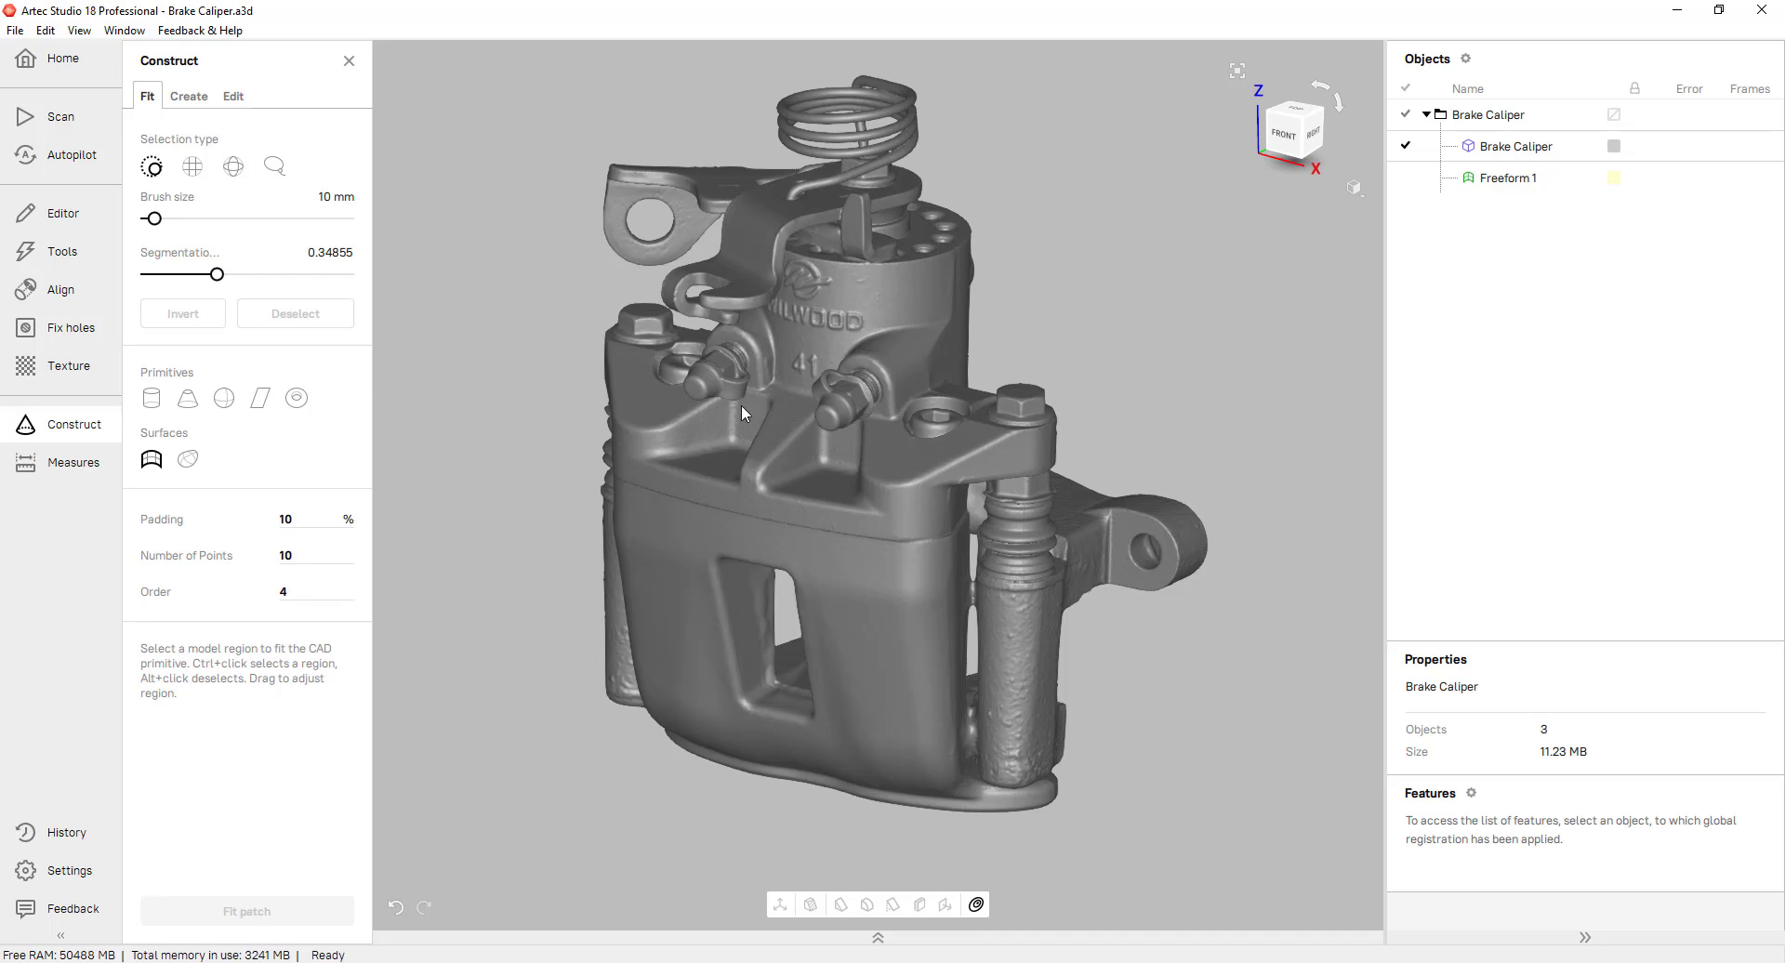
- Select the Autosurface option and set the Patch Factor to 1.00
{"action": "left_click", "coordinate": [186, 466]}
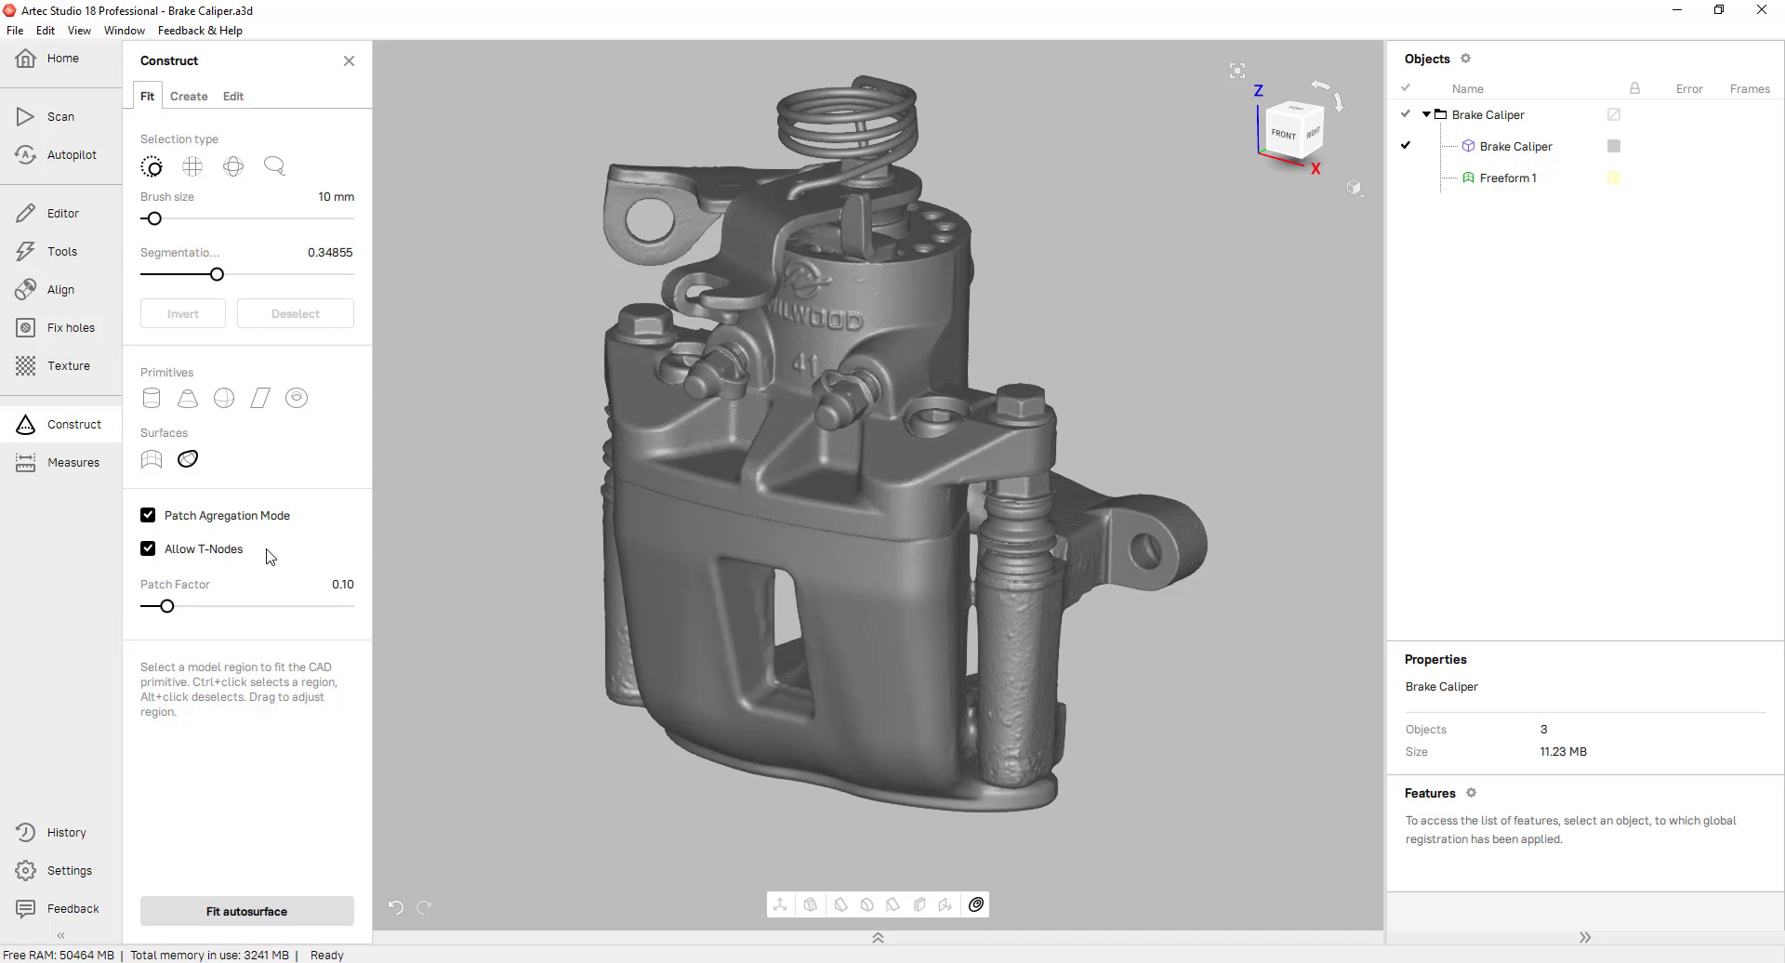
{"action": "left_click_drag", "start_coordinate": [167, 608], "coordinate": [350, 621]}
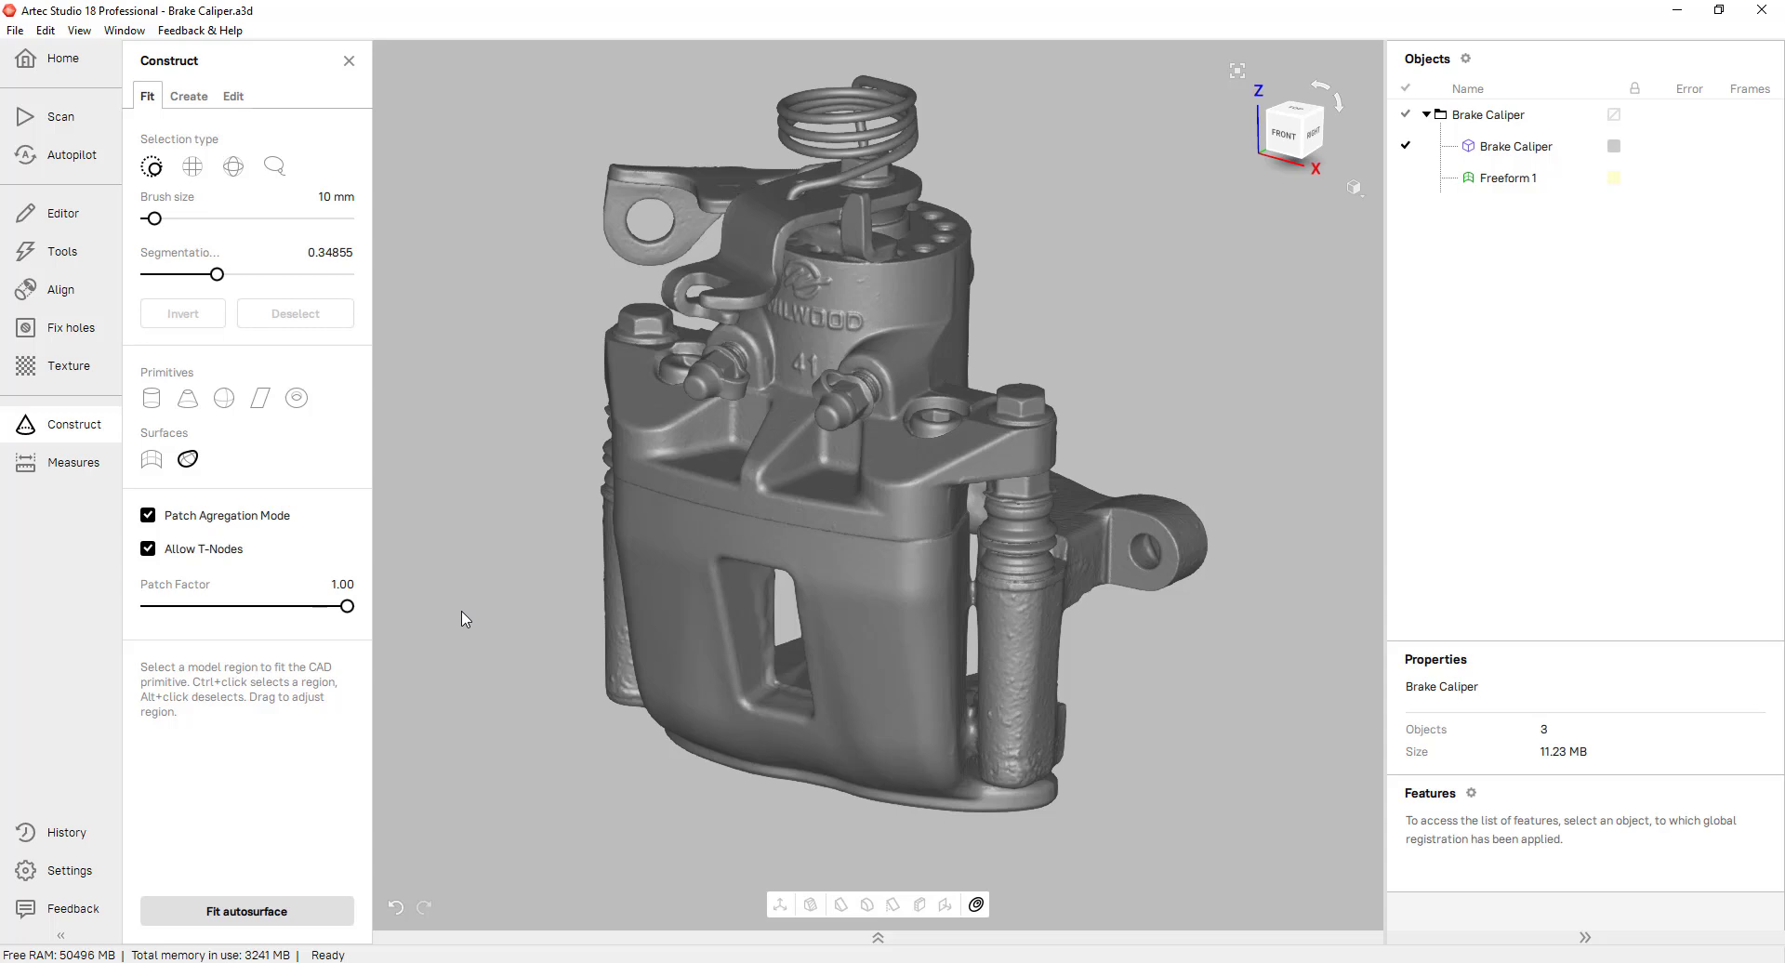
- Fit Autosurface 1 over the whole caliper, hide the Brake Caliper mesh and orbit to inspect it
{"action": "left_click", "coordinate": [318, 919]}
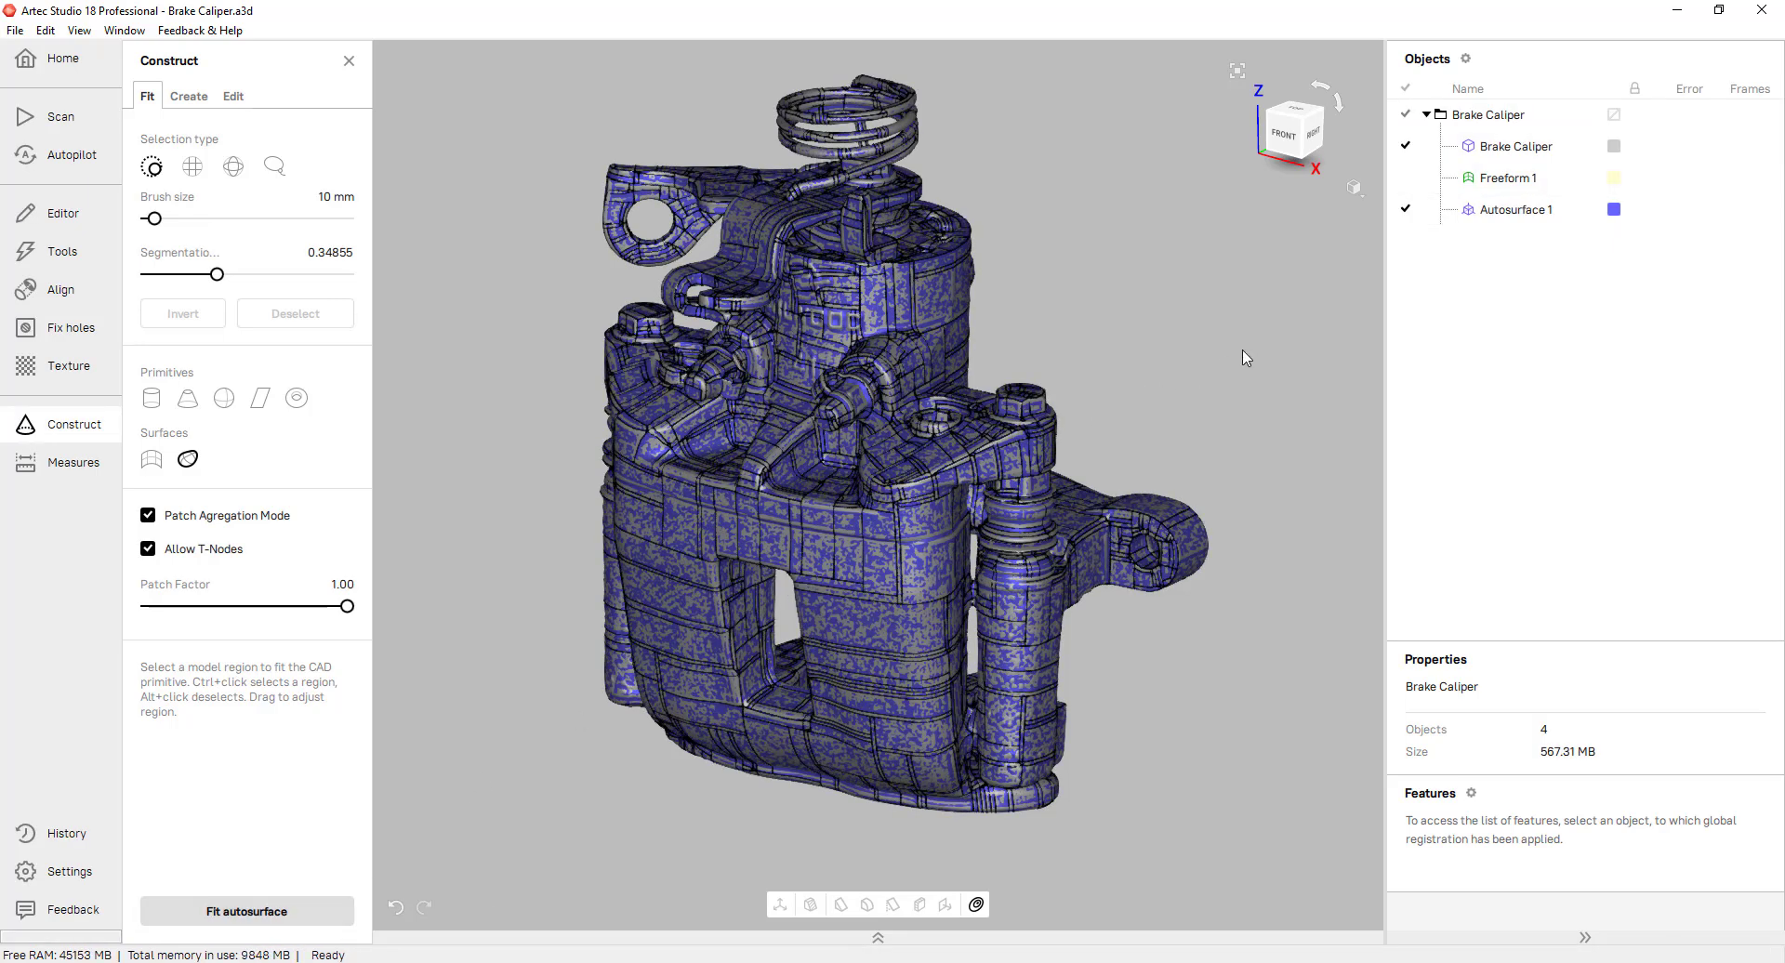
{"action": "left_click", "coordinate": [1406, 146]}
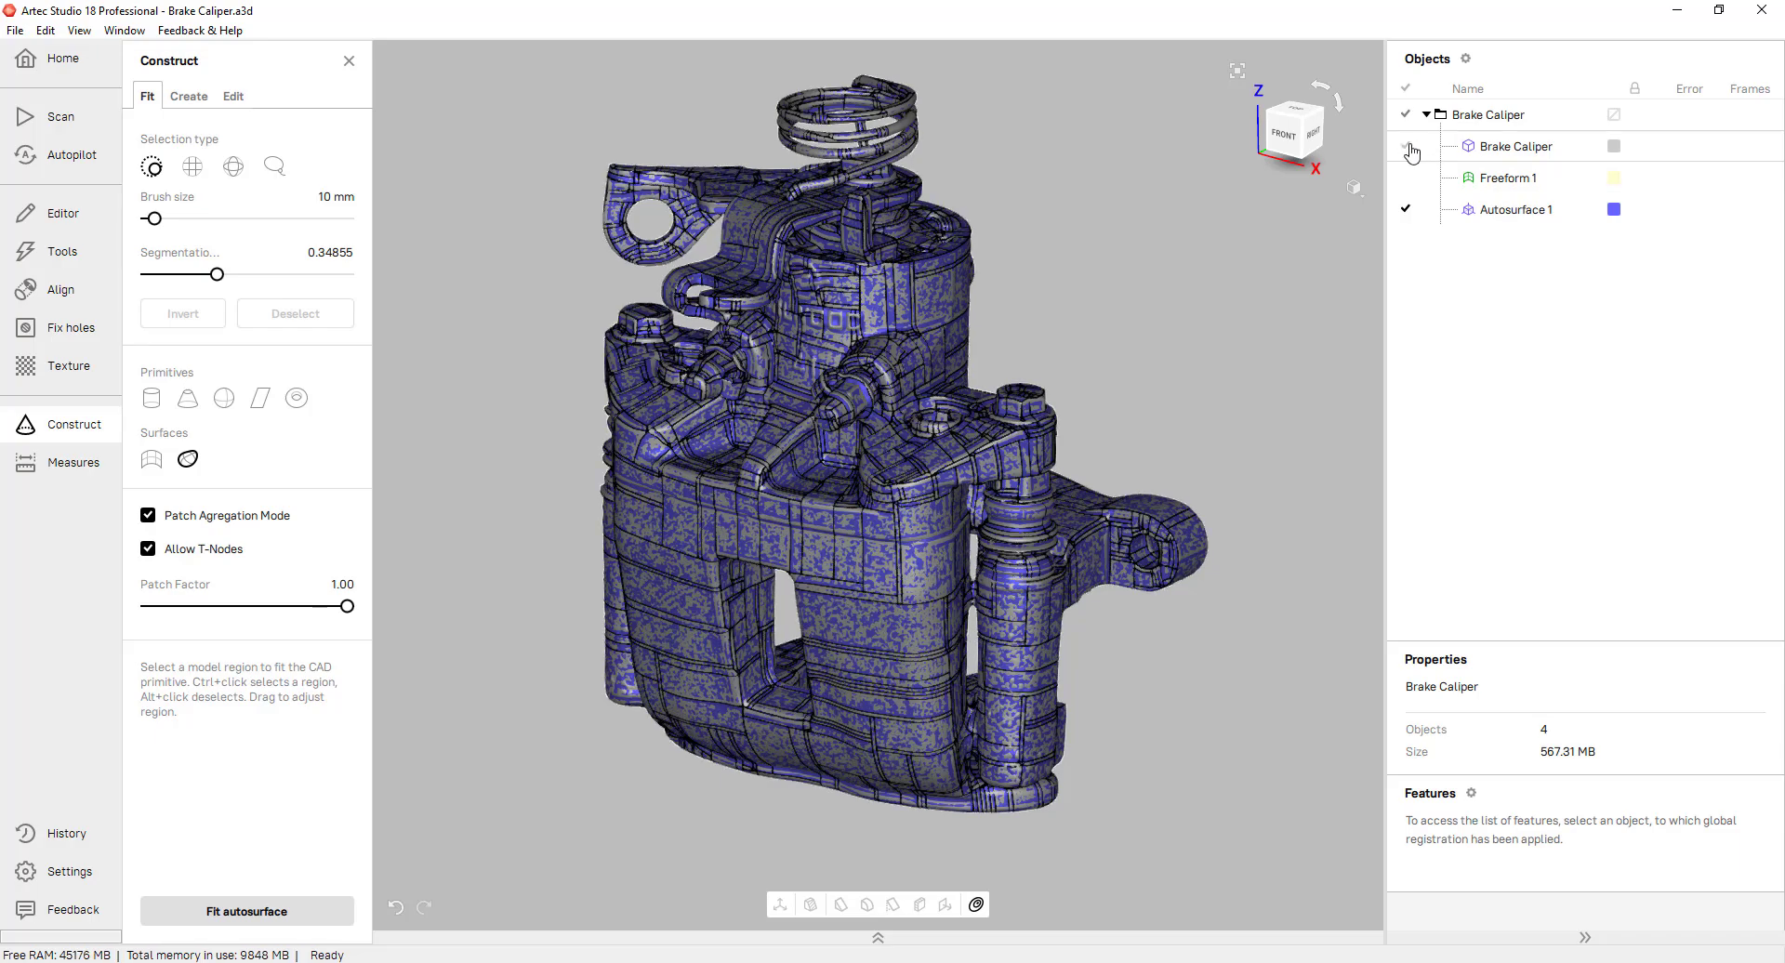
{"action": "left_click_drag", "start_coordinate": [1312, 425], "coordinate": [716, 528]}
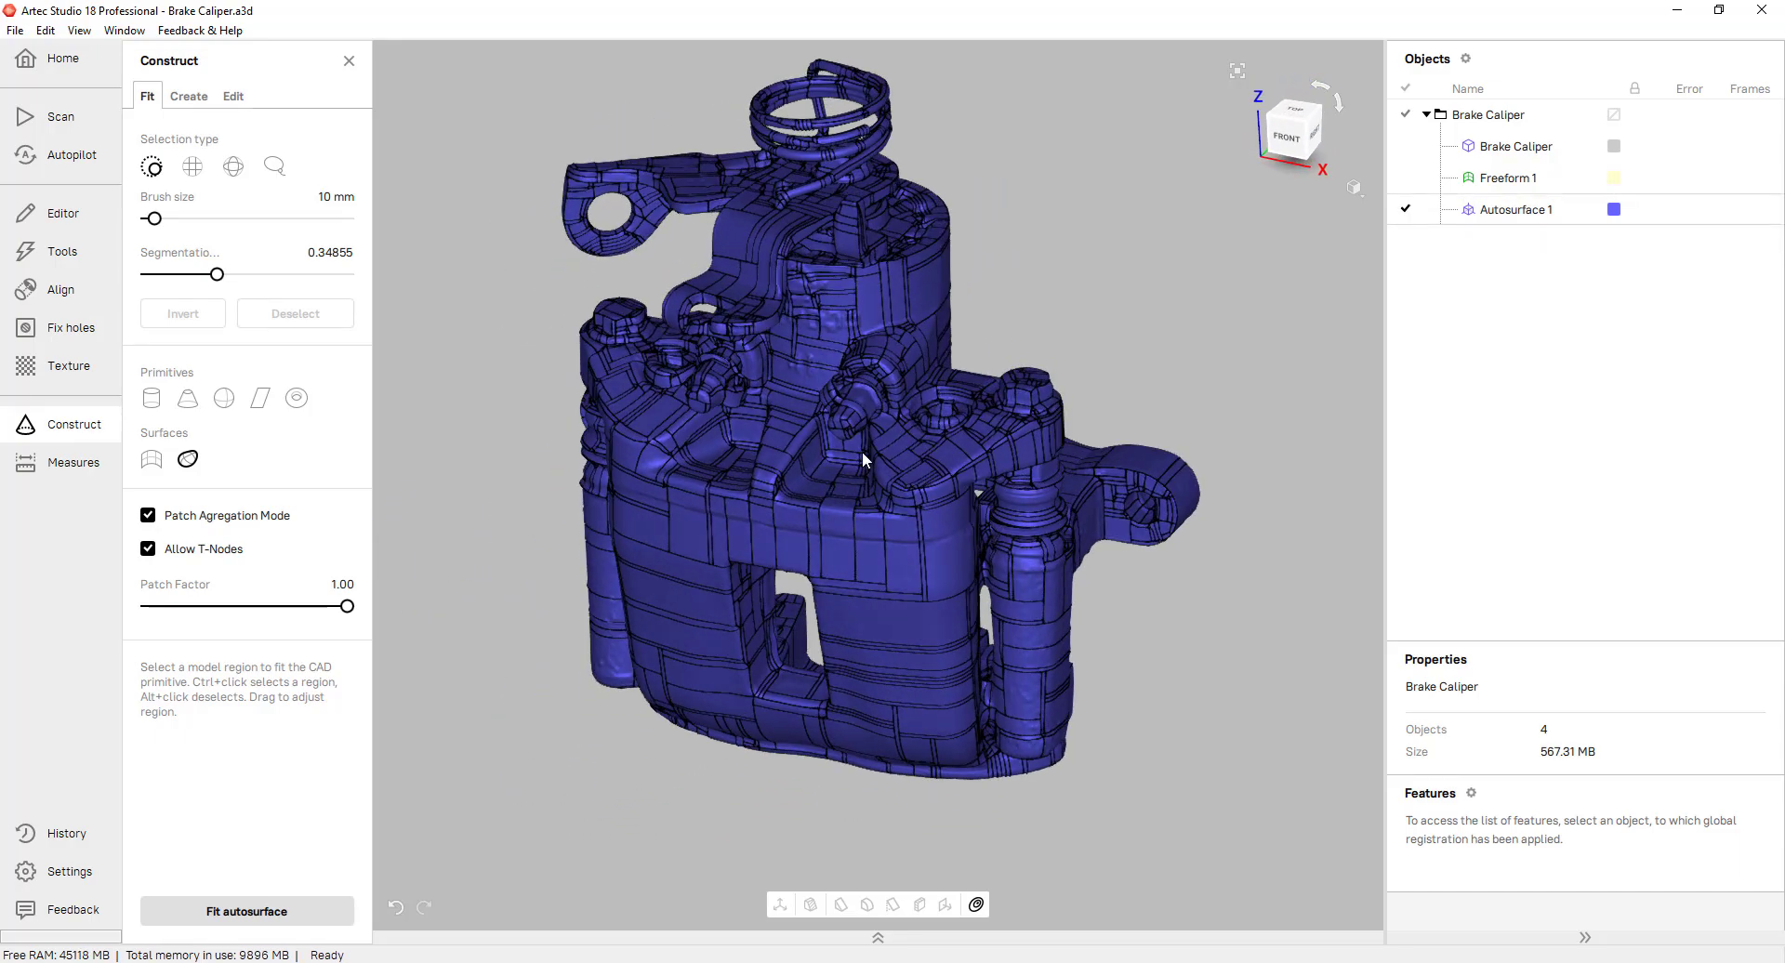
{"action": "left_click", "coordinate": [1495, 223]}
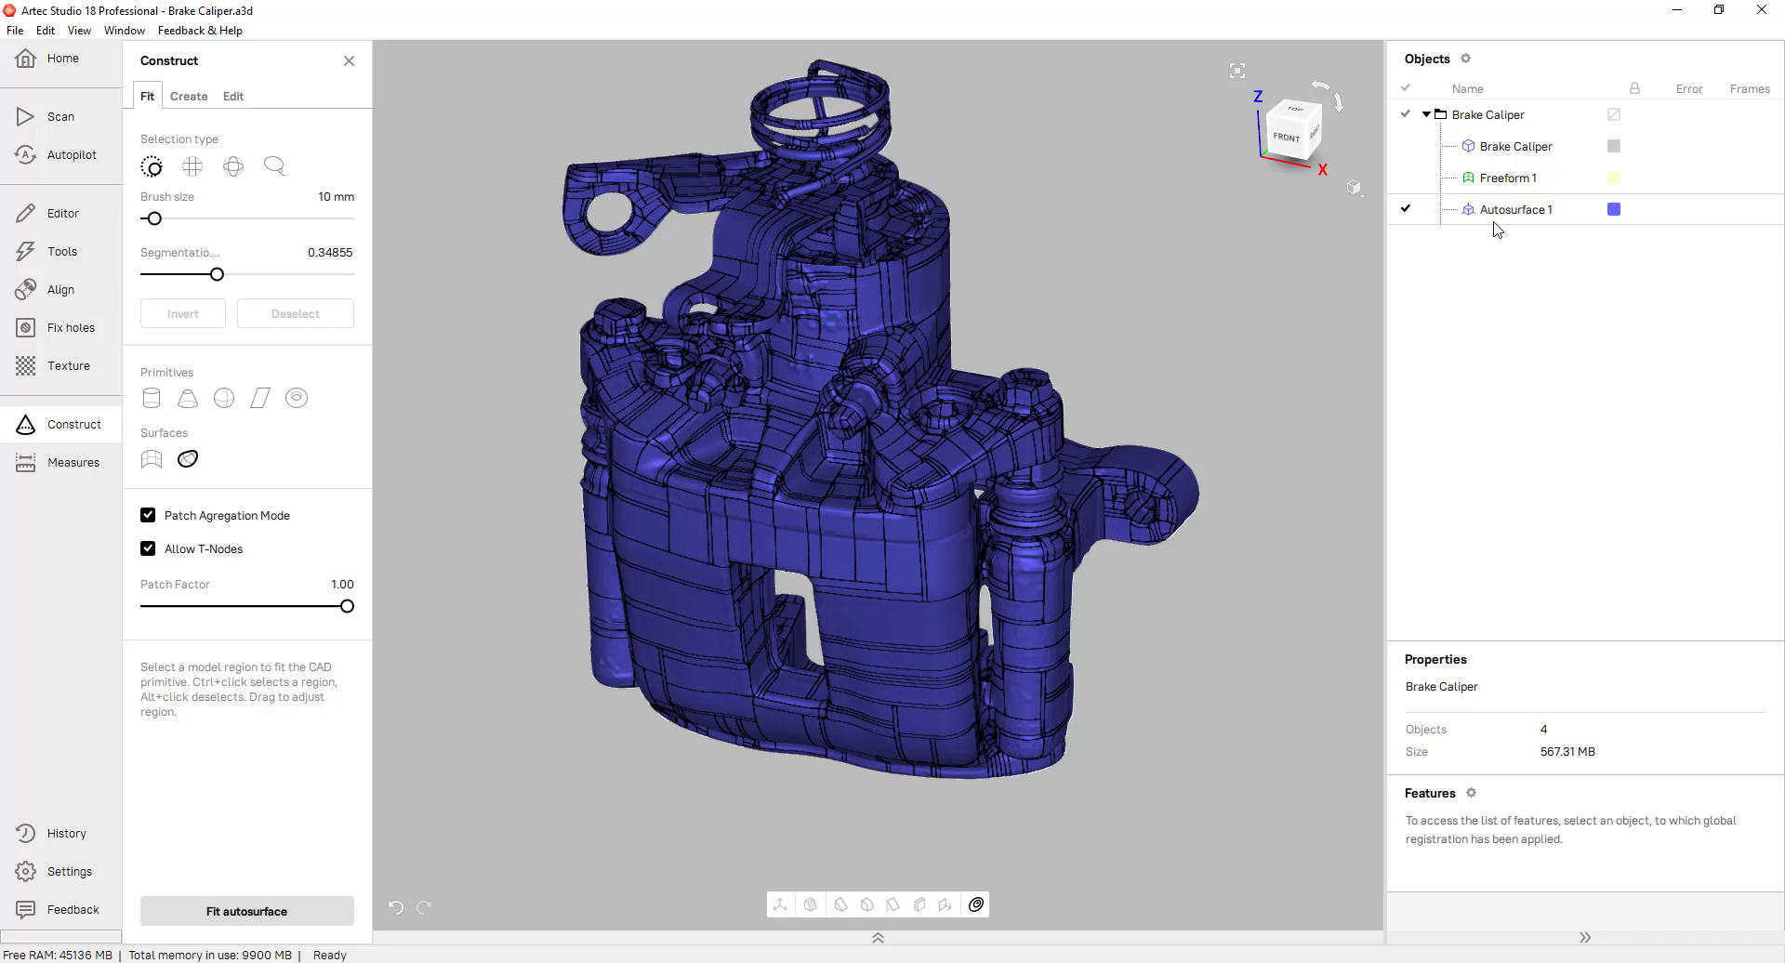
- Export Autosurface 1 to SolidWorks using Export > Export to SolidWorks
{"action": "right_click", "coordinate": [1502, 214]}
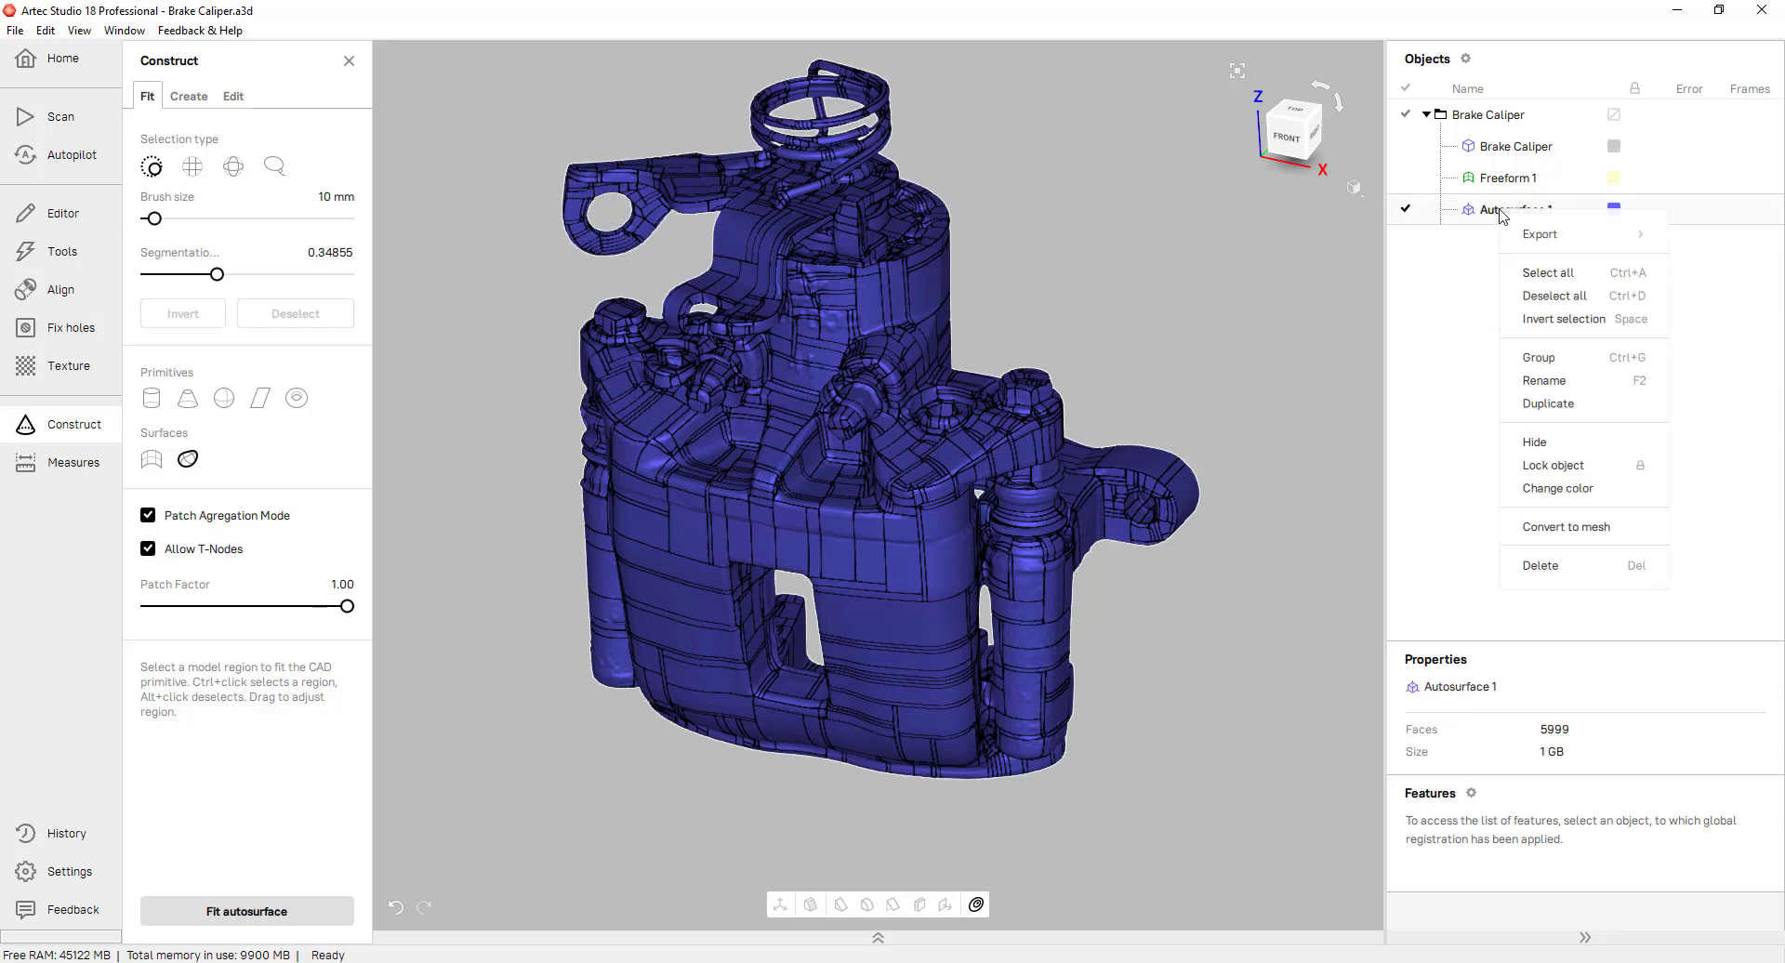
{"action": "mouse_move", "coordinate": [1544, 235]}
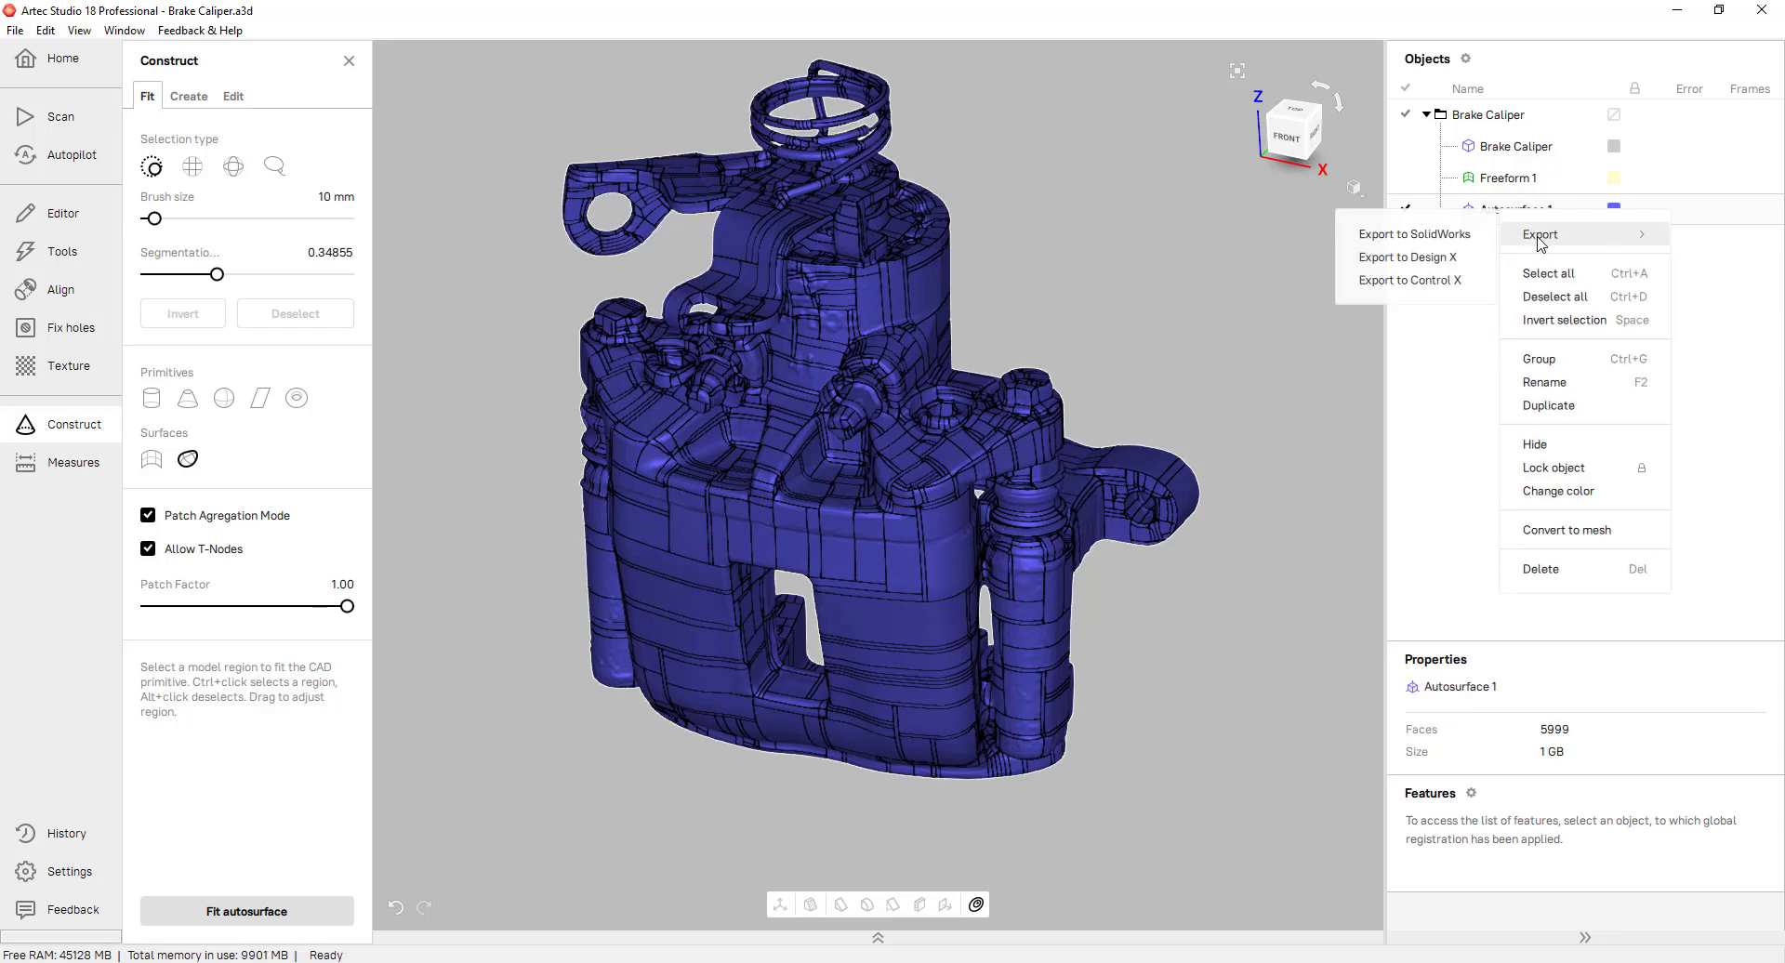
{"action": "left_click", "coordinate": [1416, 234]}
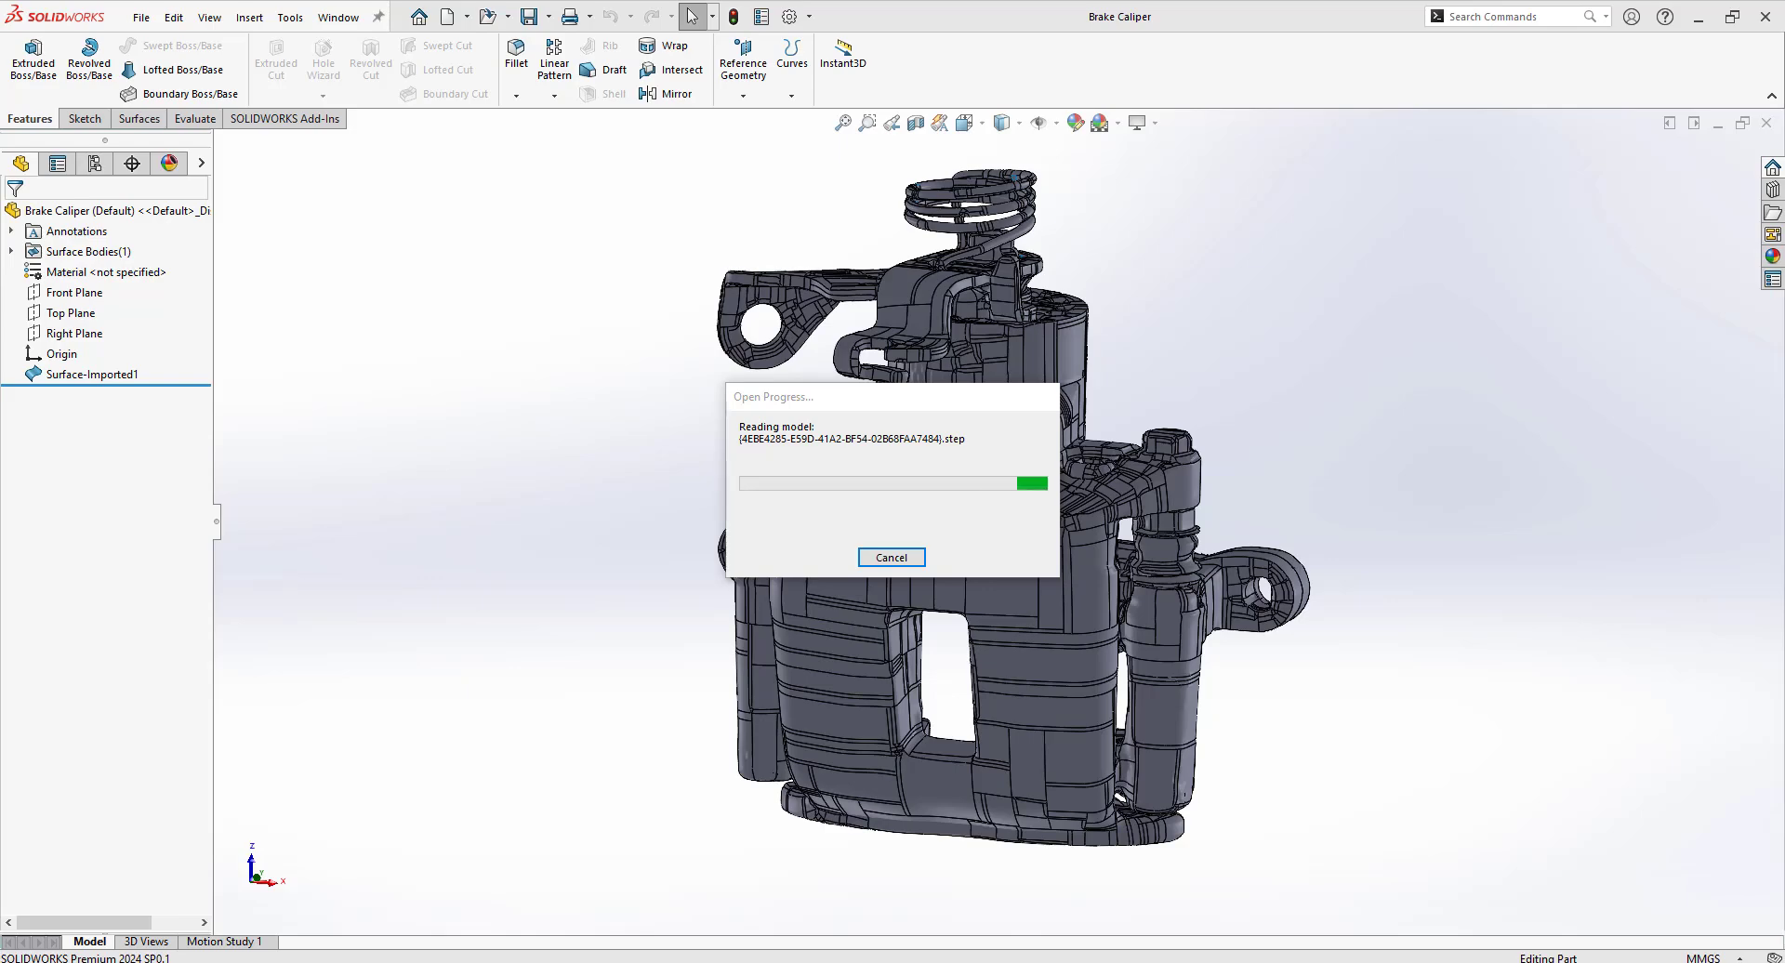
- Orbit the imported caliper, run Import Diagnostics on Surface-Imported1, then deselect the model
{"action": "middle_click_drag", "start_coordinate": [1570, 752], "coordinate": [807, 885]}
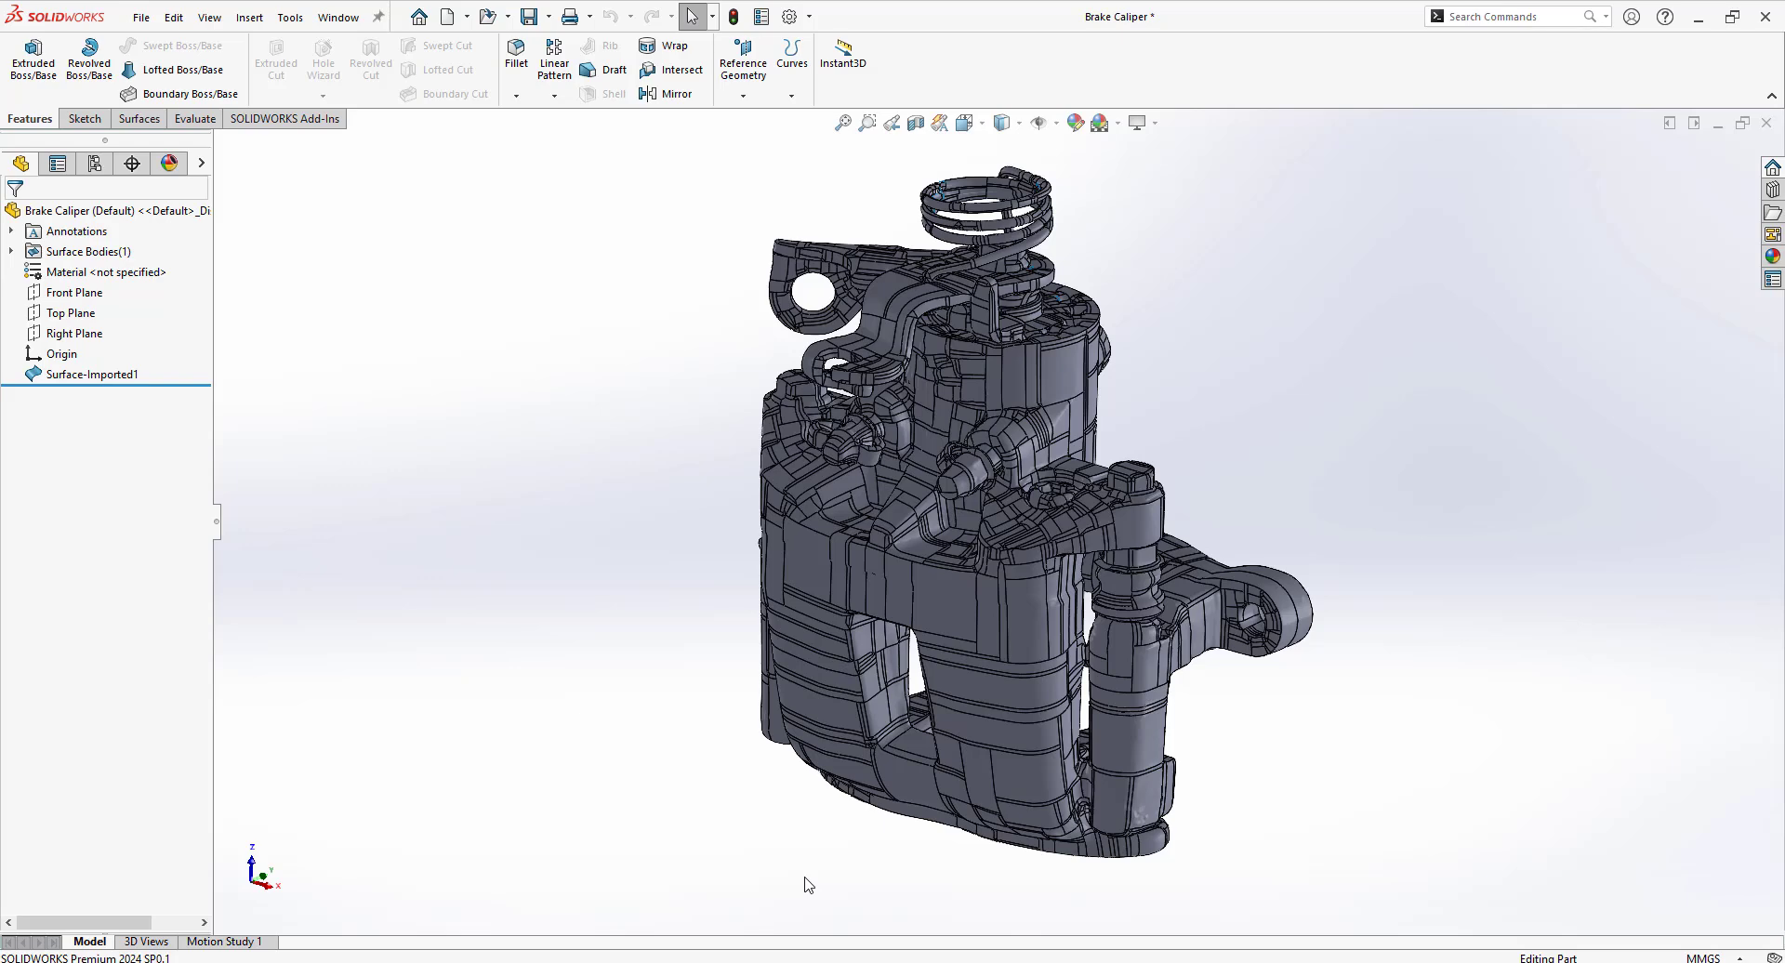
{"action": "left_click", "coordinate": [119, 374]}
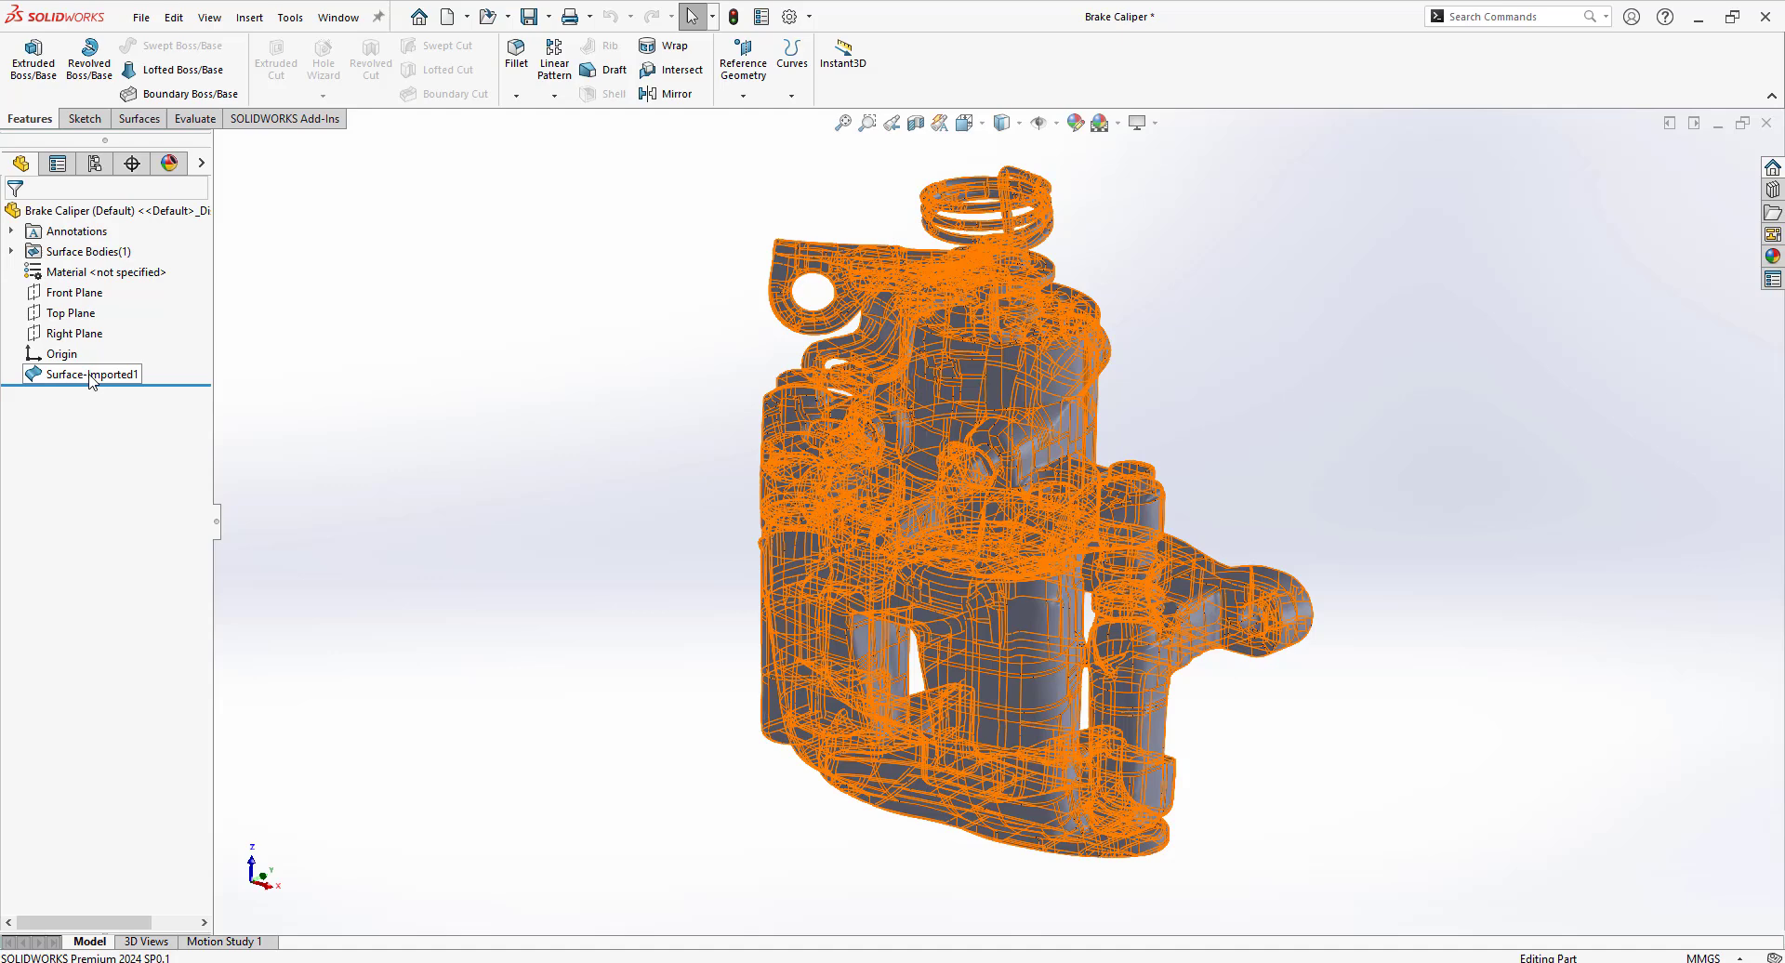
{"action": "right_click", "coordinate": [90, 376]}
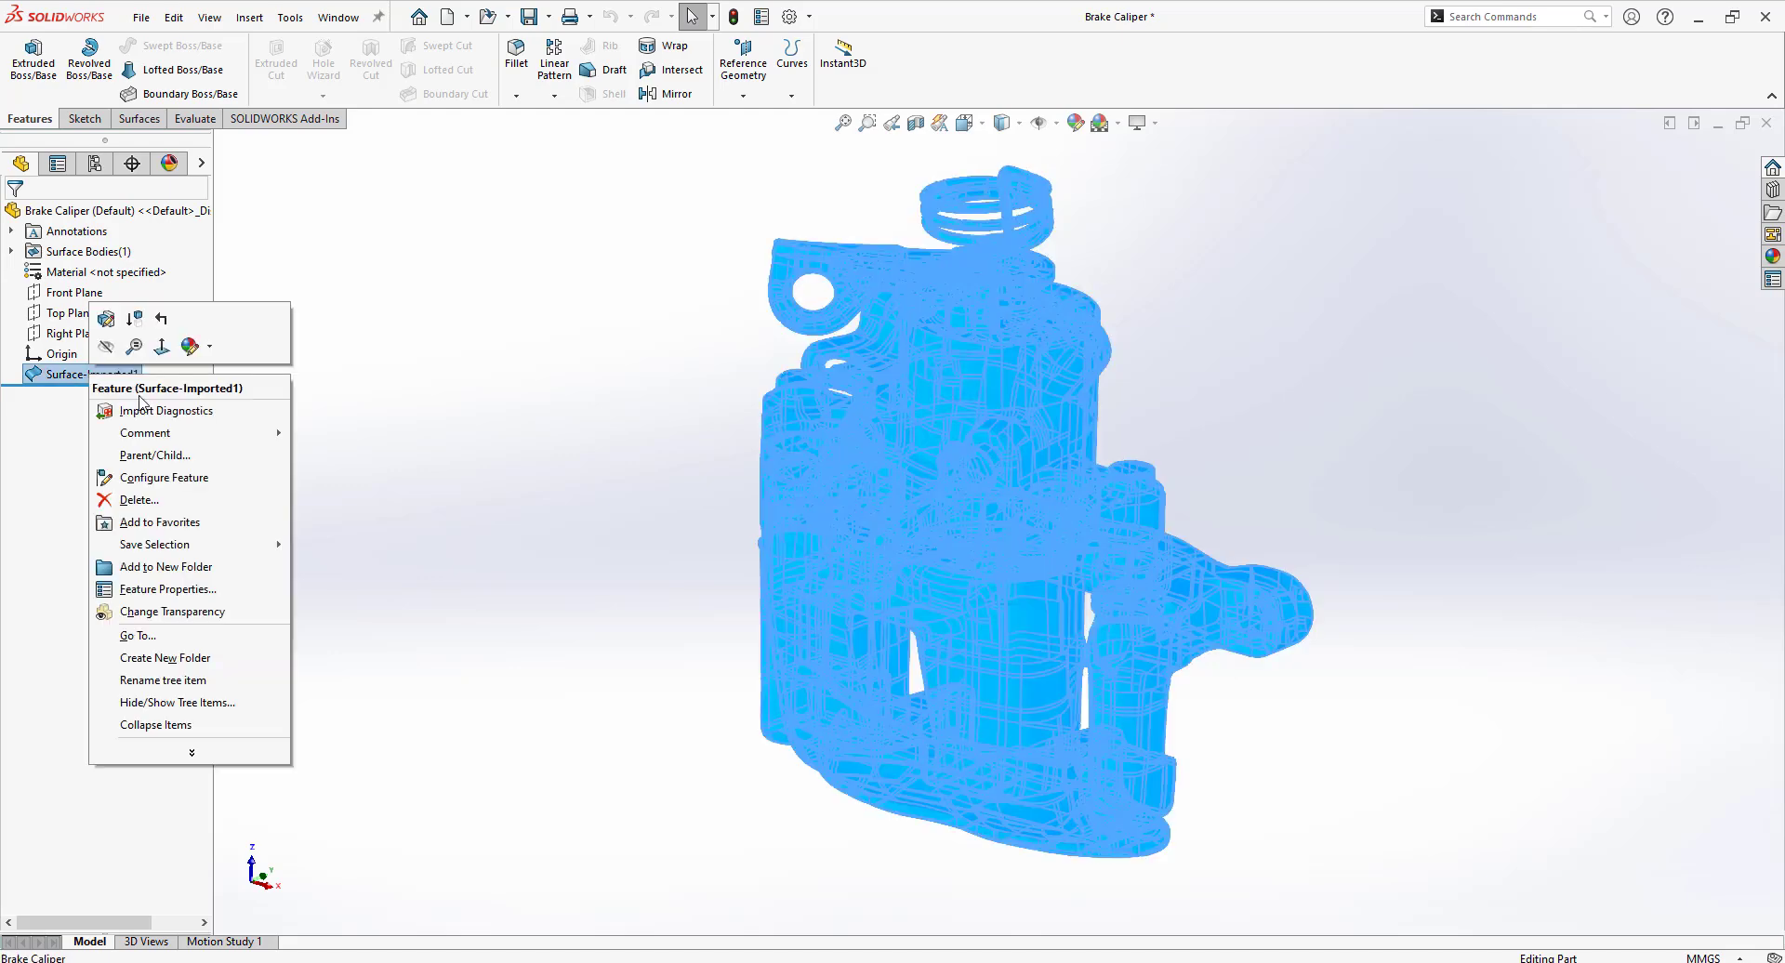
{"action": "left_click", "coordinate": [167, 414]}
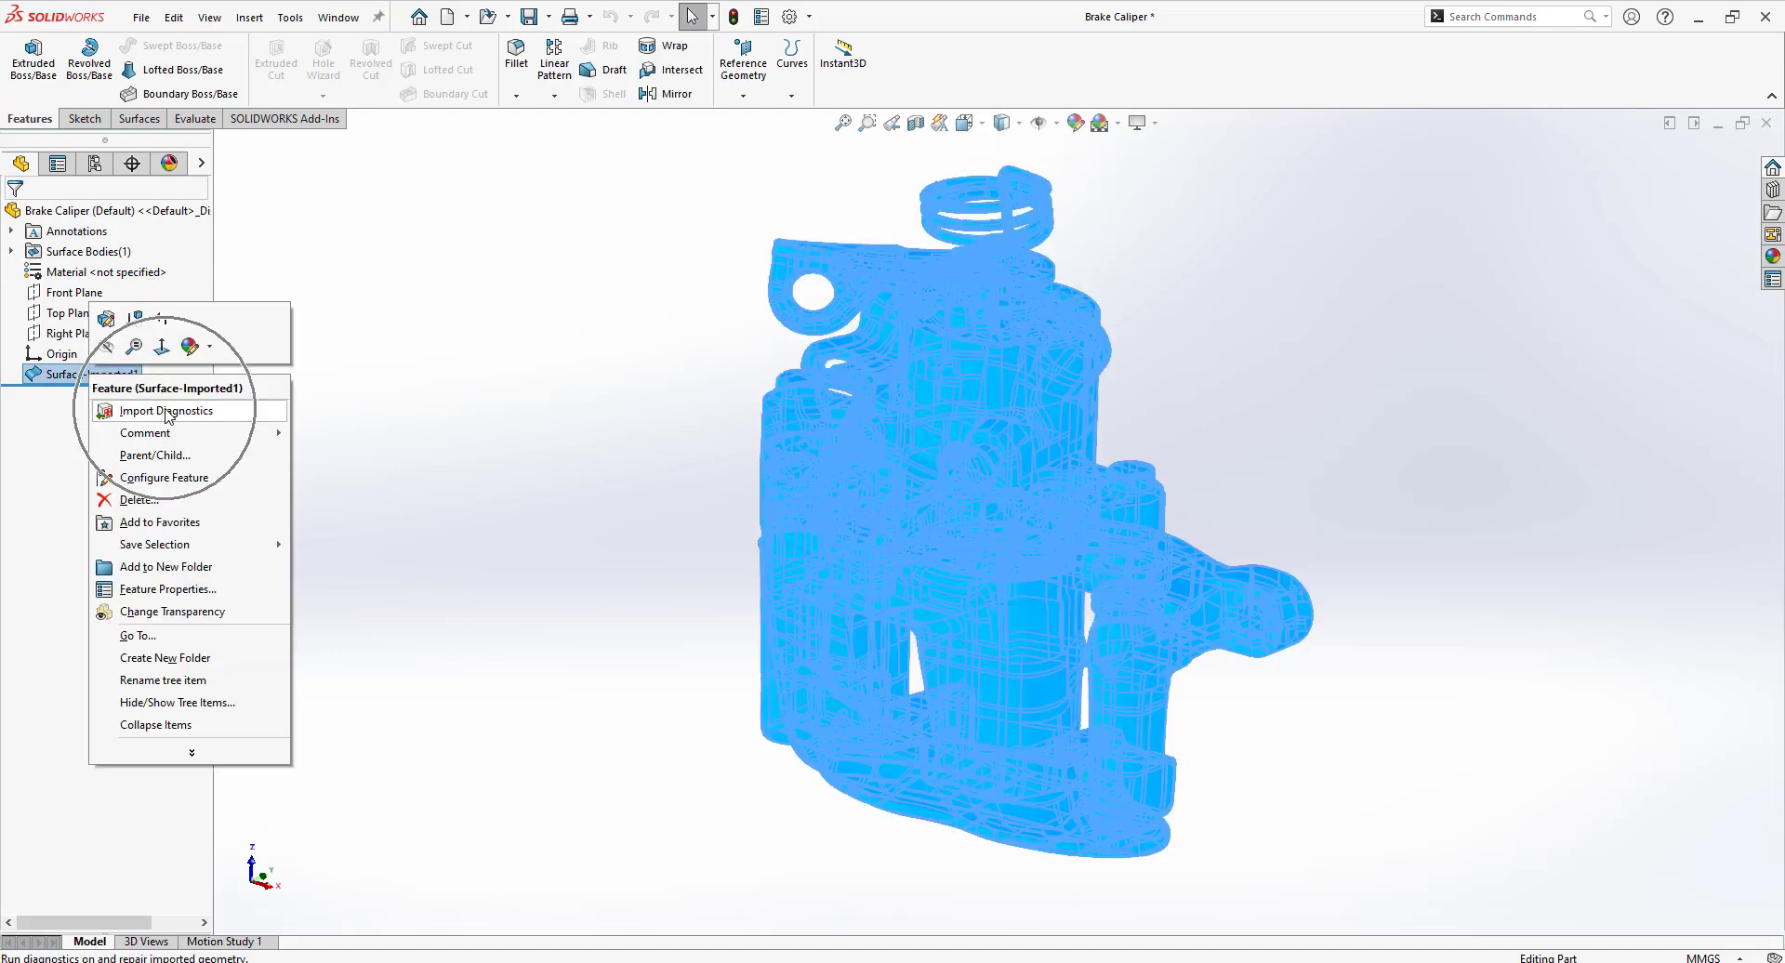
{"action": "left_click", "coordinate": [462, 474]}
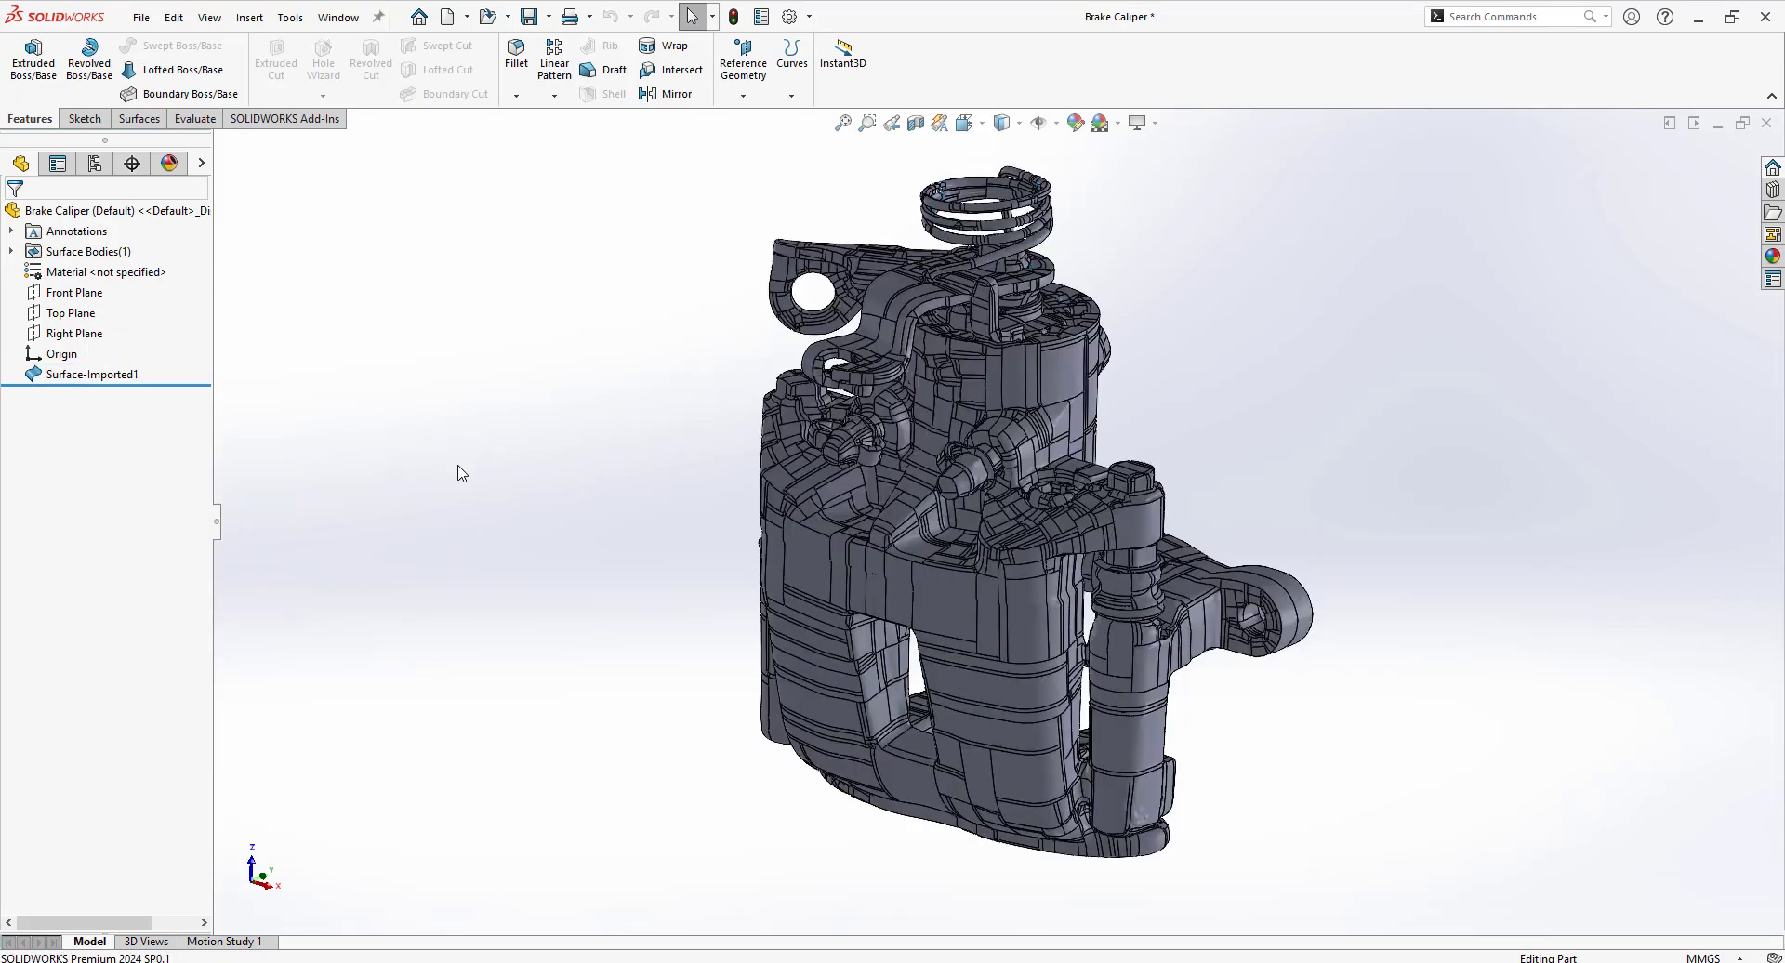